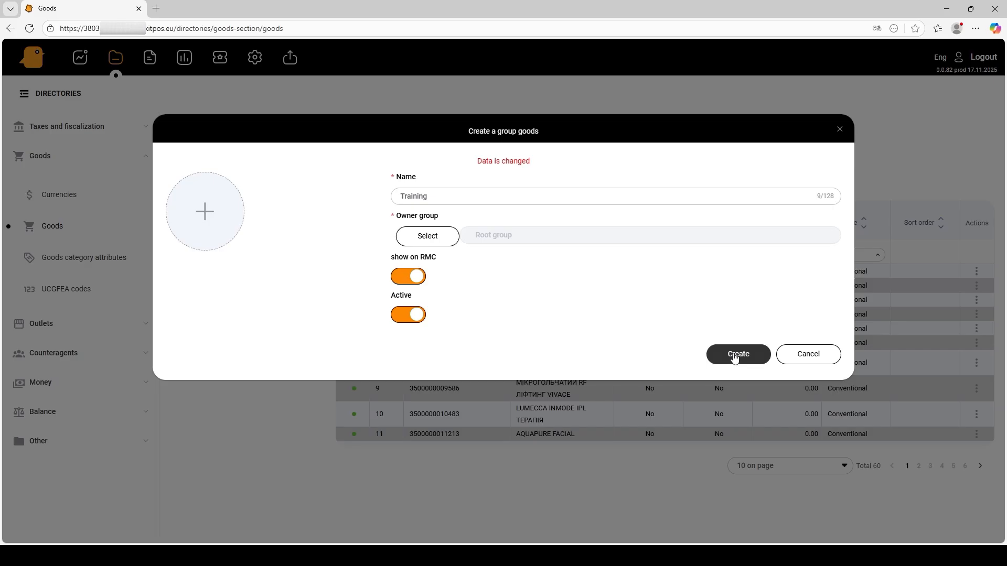
Create the goods group Training under the root group and start adding a new product to it.
click(735, 356)
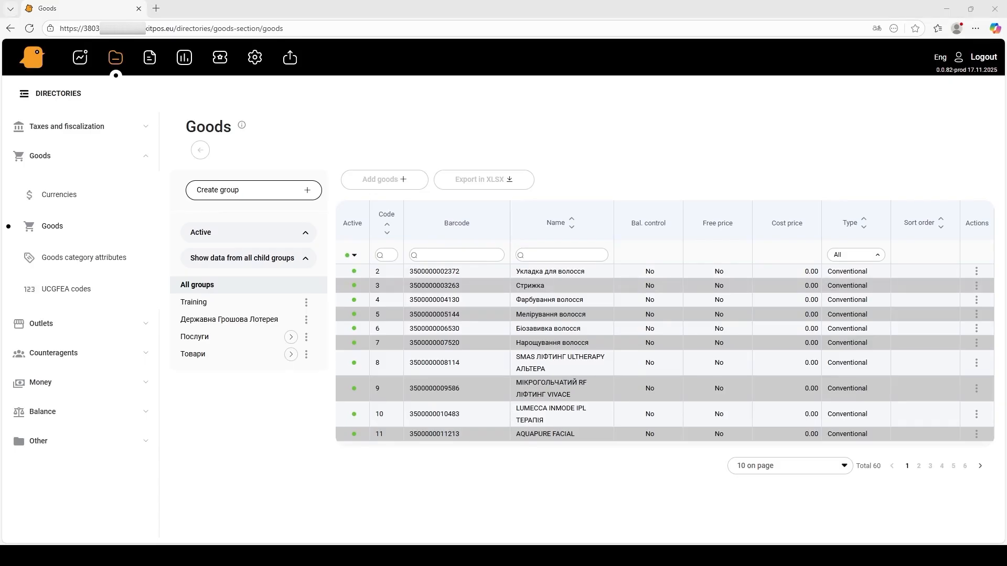
click(205, 303)
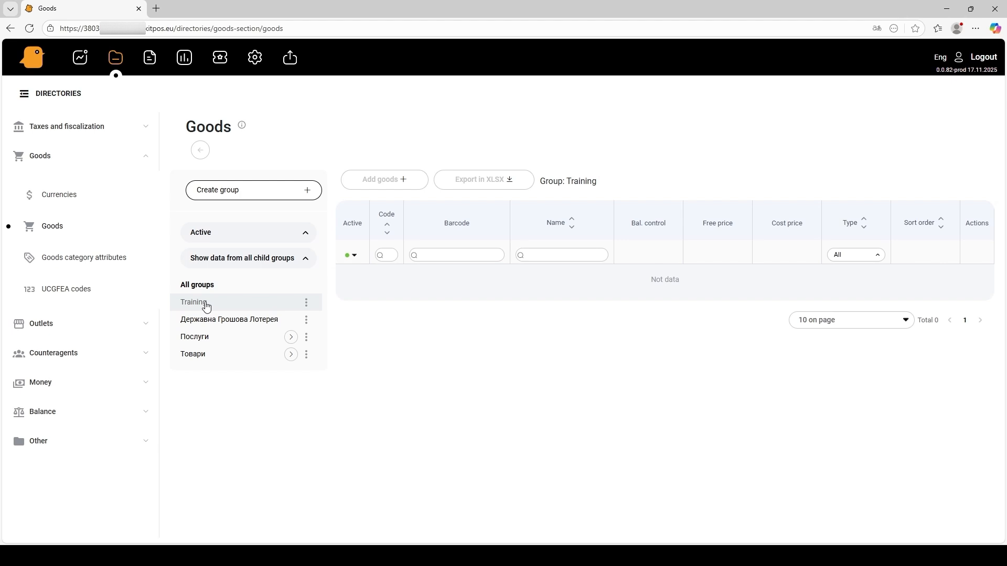
click(389, 181)
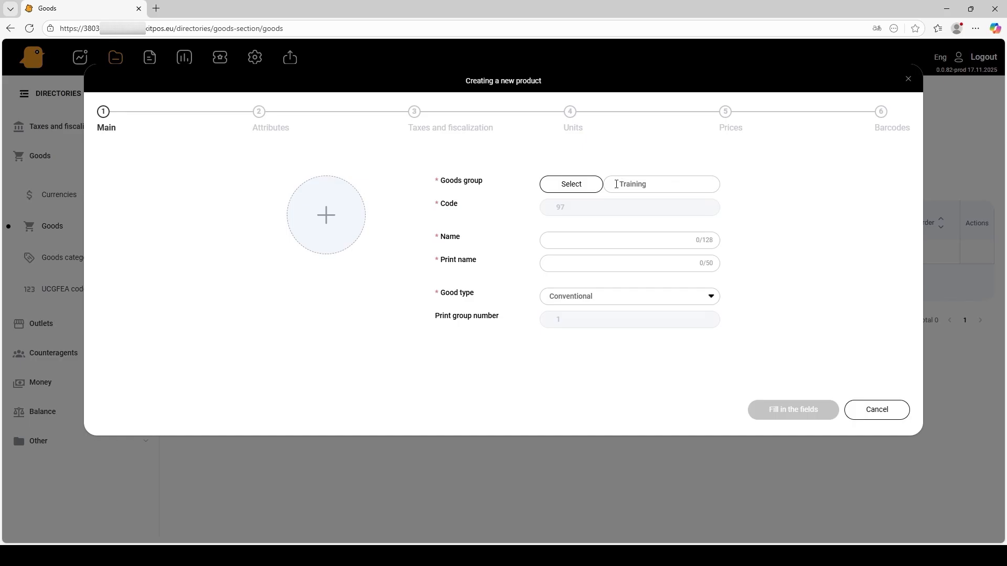
Name the product Training, keep its good type as Conventional, and continue to the attributes.
click(566, 237)
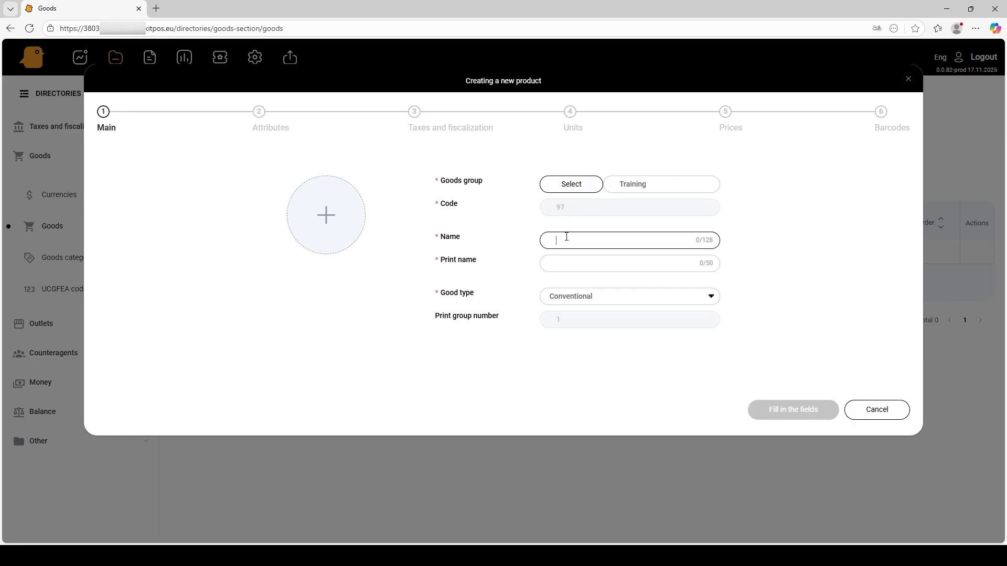
text(Training)
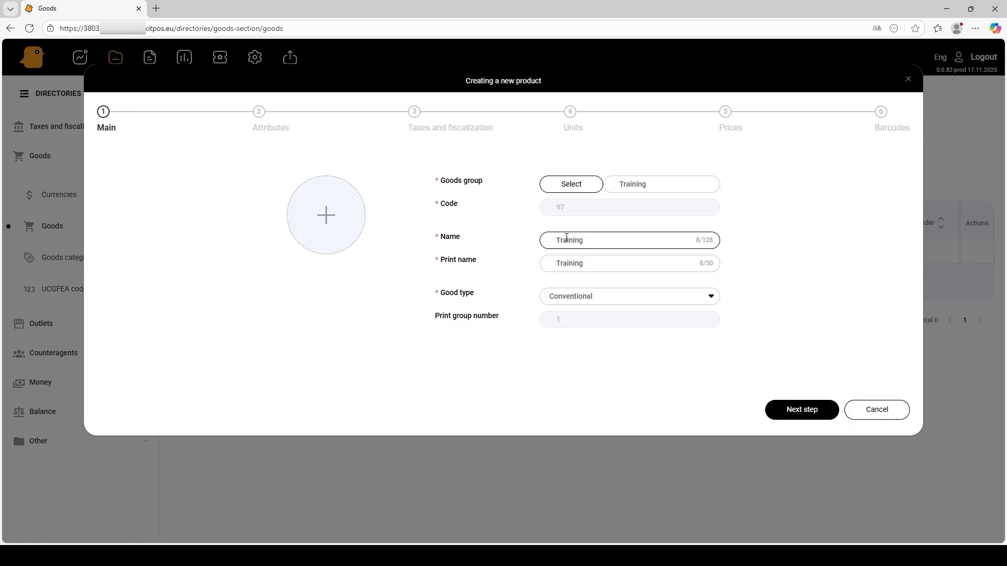
click(585, 303)
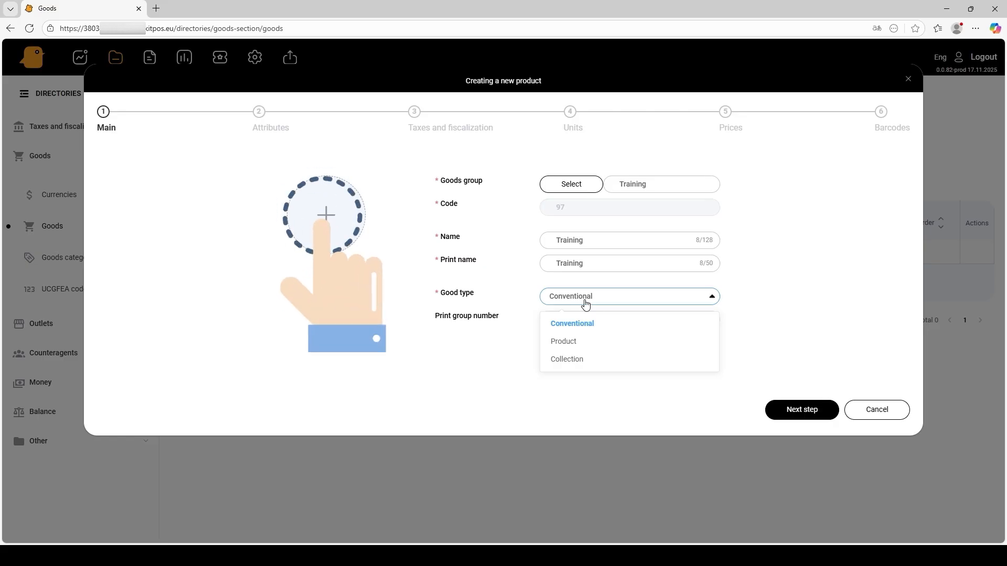
click(585, 303)
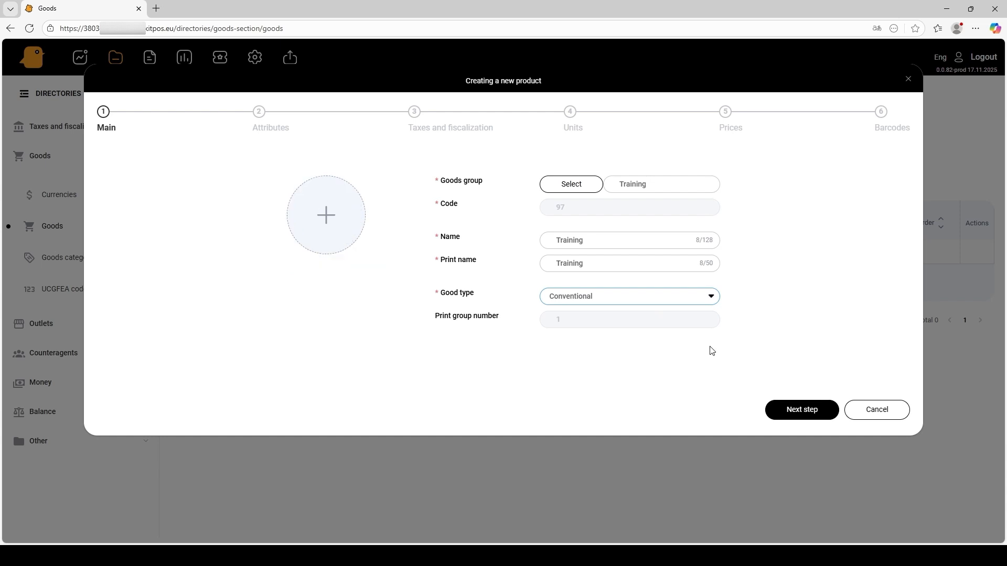
click(802, 411)
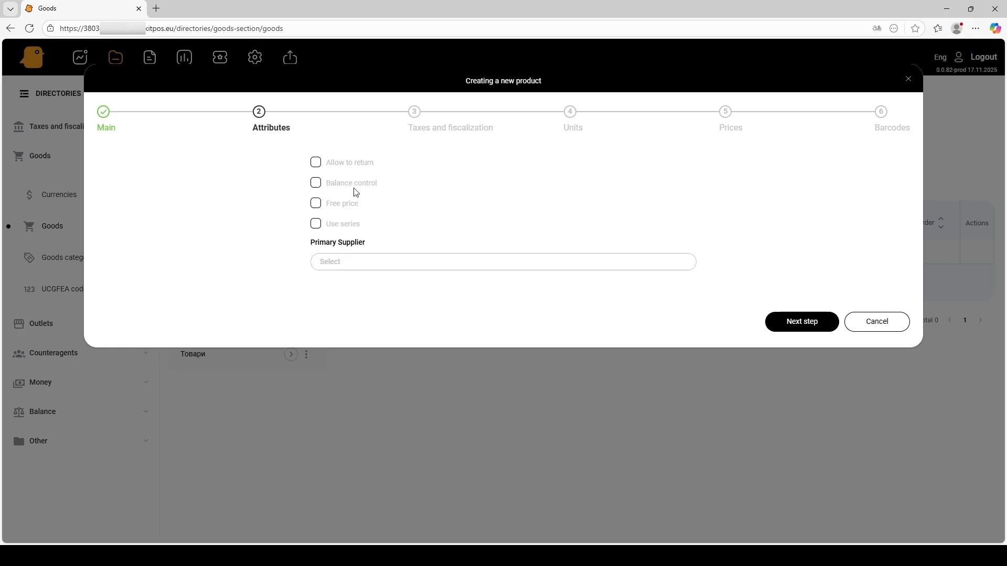
Enable Balance control and Use series for the product, leaving Allow to return and Free price off.
click(330, 164)
click(317, 164)
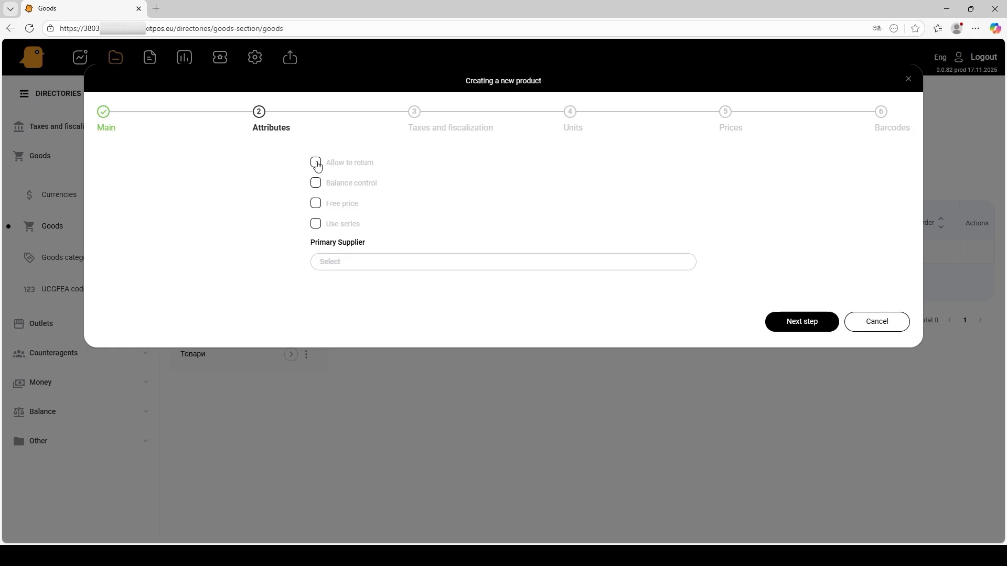
click(316, 184)
click(315, 185)
click(316, 205)
click(316, 206)
click(316, 226)
click(315, 182)
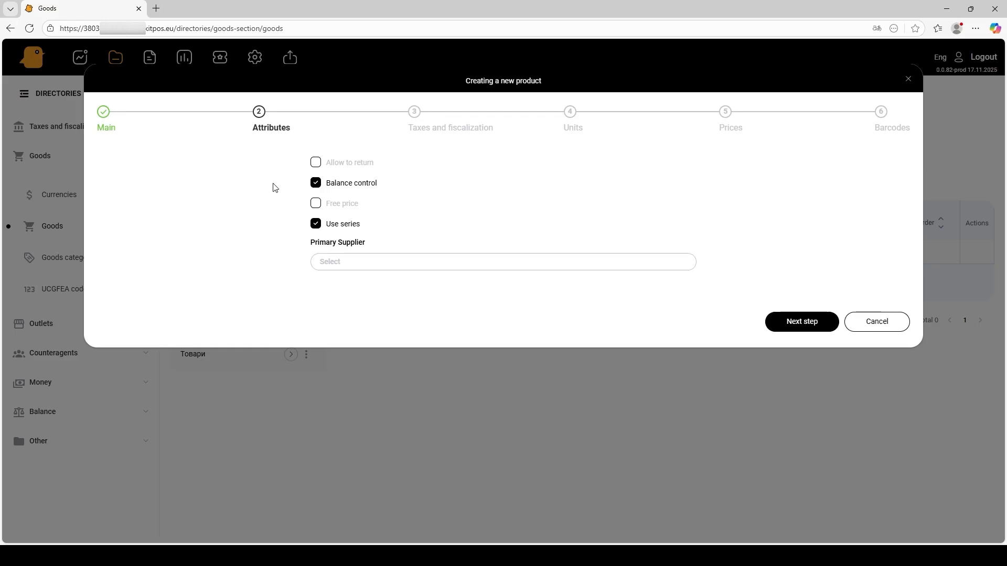
Set the primary supplier to 9 | Training and continue to taxes and fiscalization.
click(352, 261)
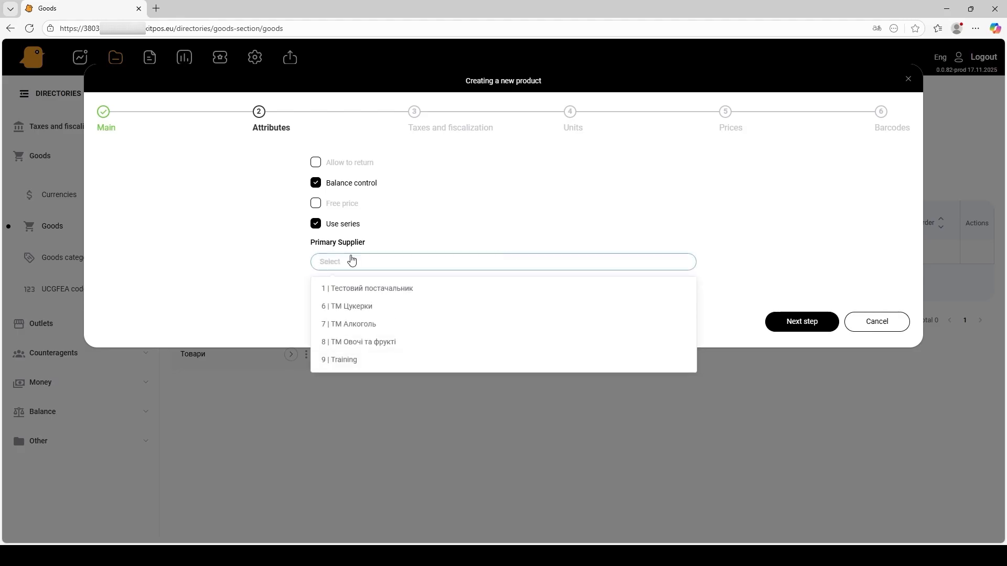
click(344, 361)
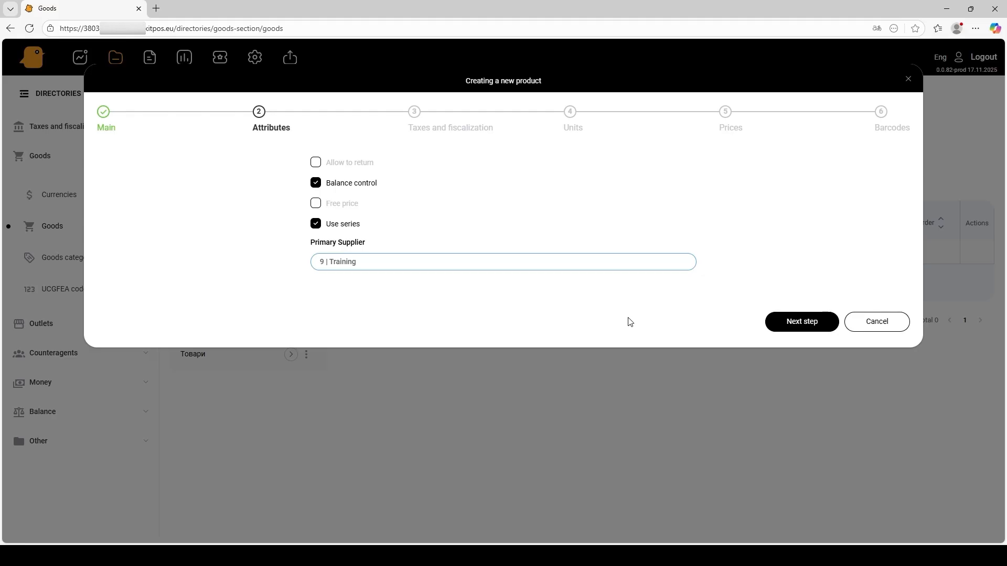
click(801, 322)
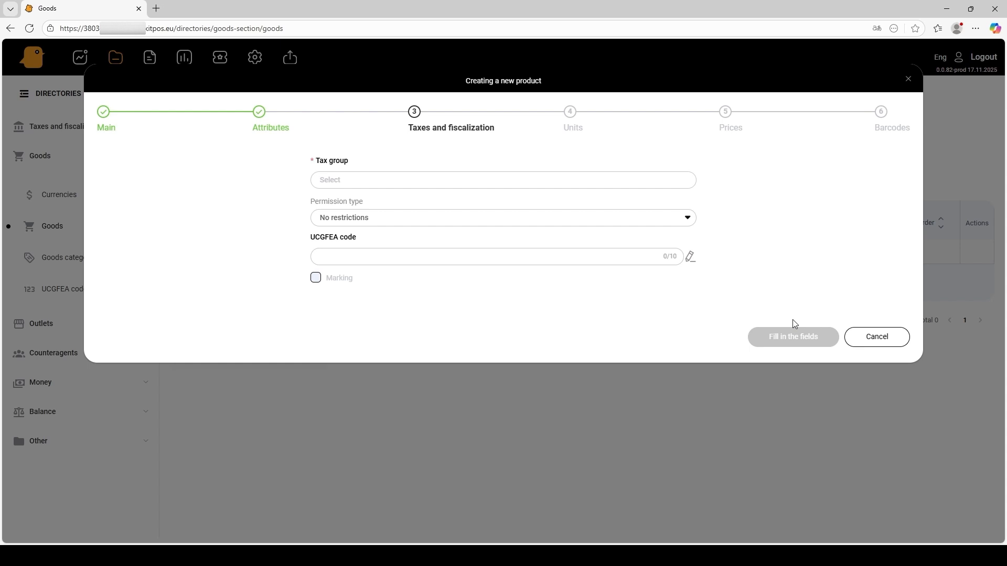
Set the tax group to Без ПДВ, keep permission type No restrictions without a UCGFEA code, and continue to the units.
click(498, 180)
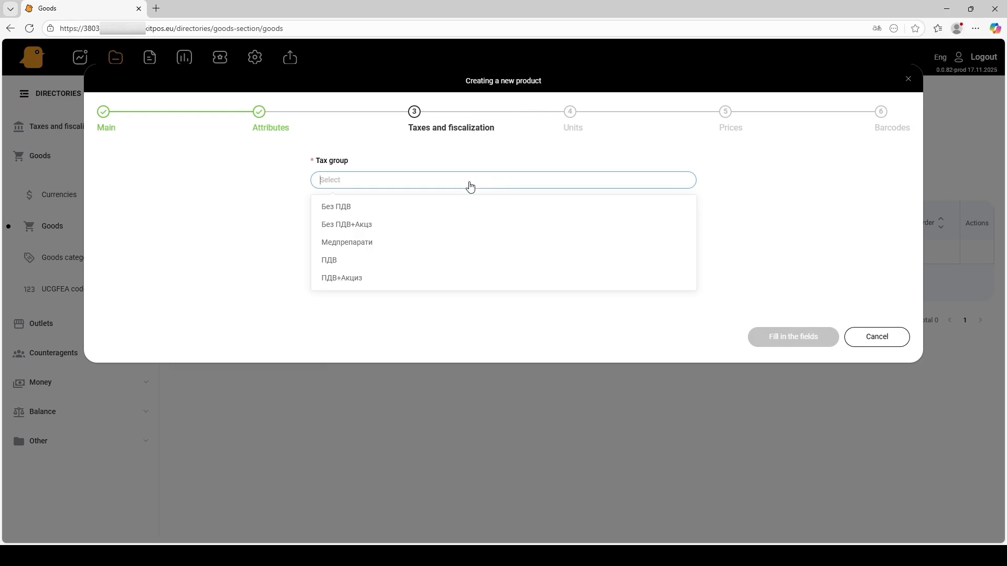
click(462, 207)
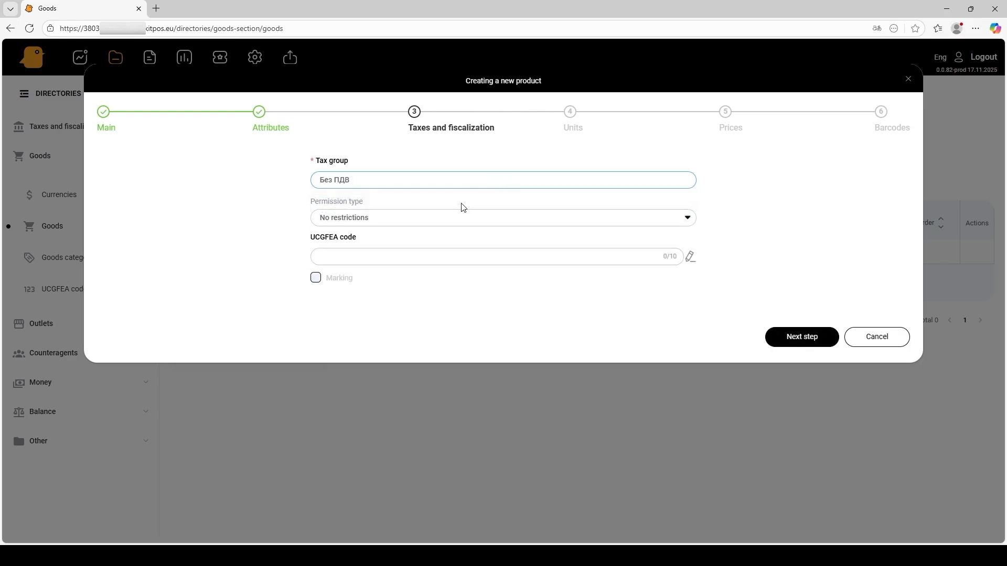
click(451, 223)
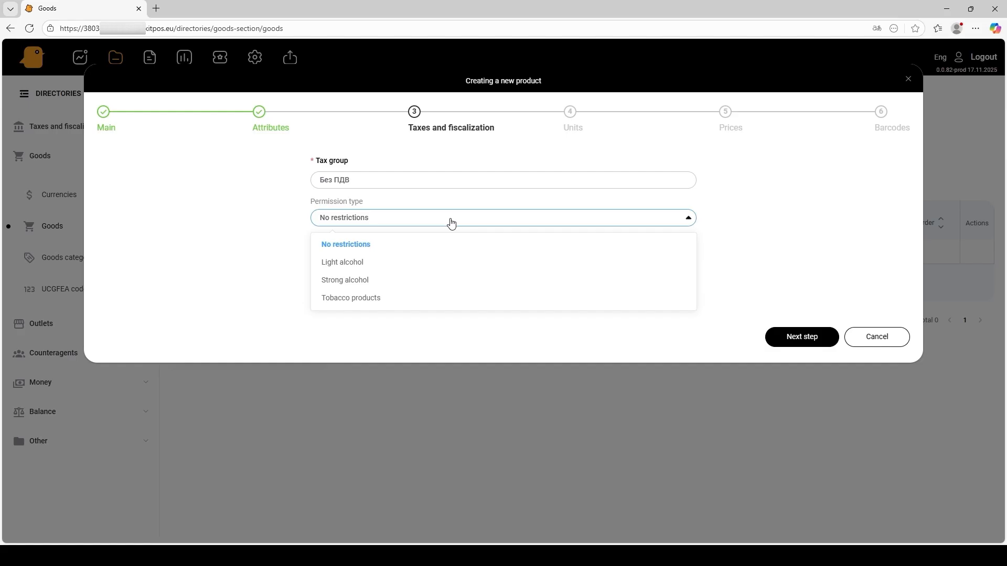
click(451, 223)
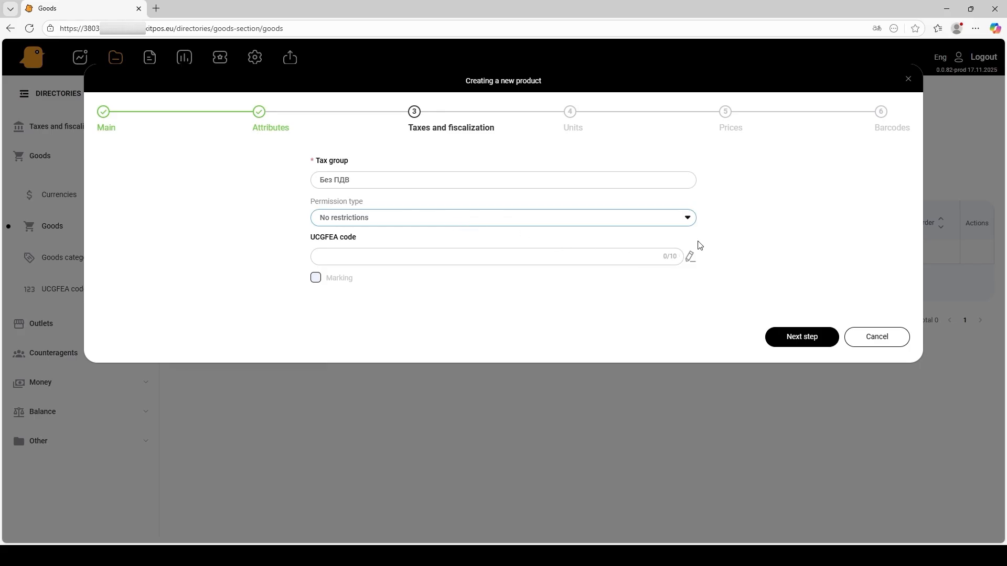
click(690, 258)
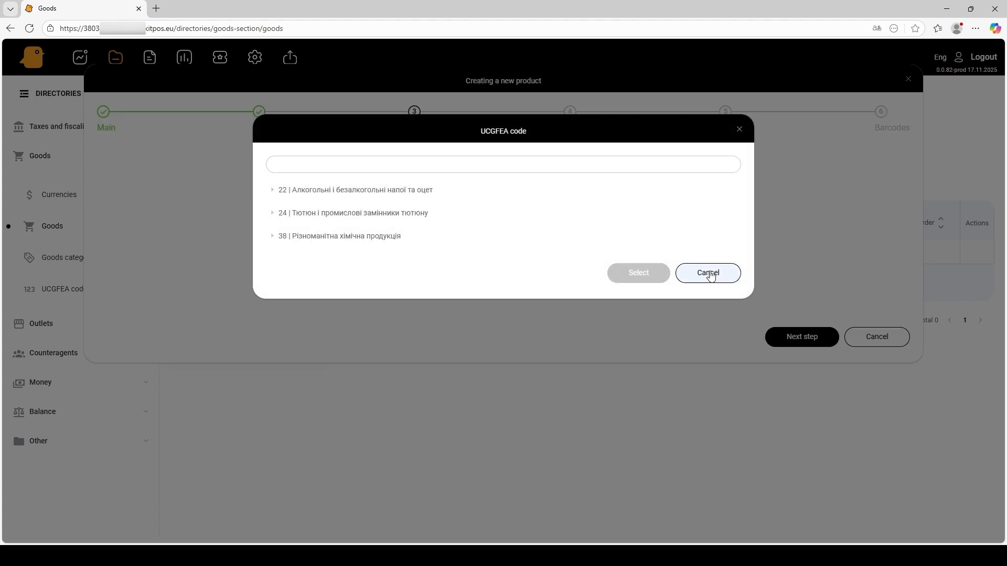
click(708, 274)
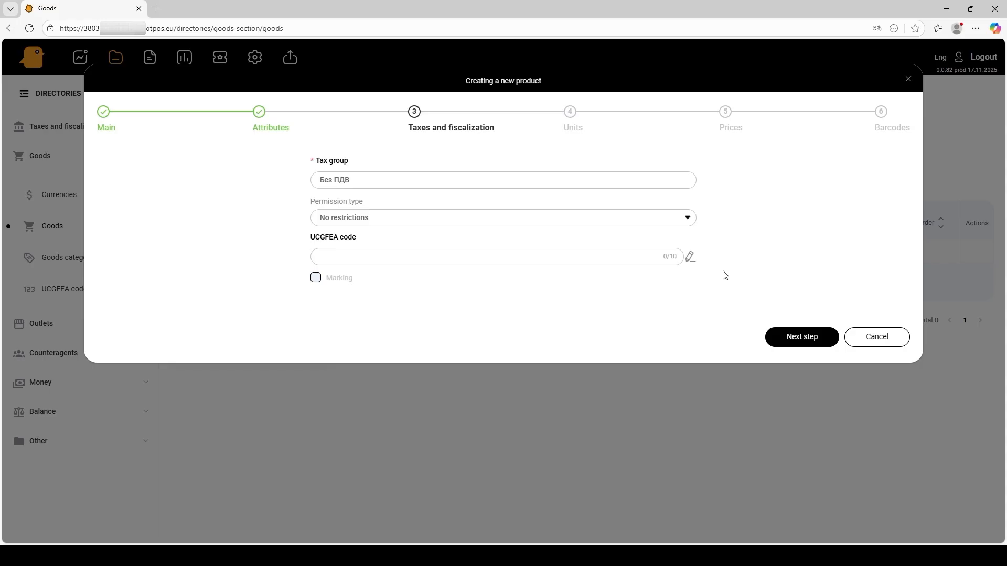
click(797, 337)
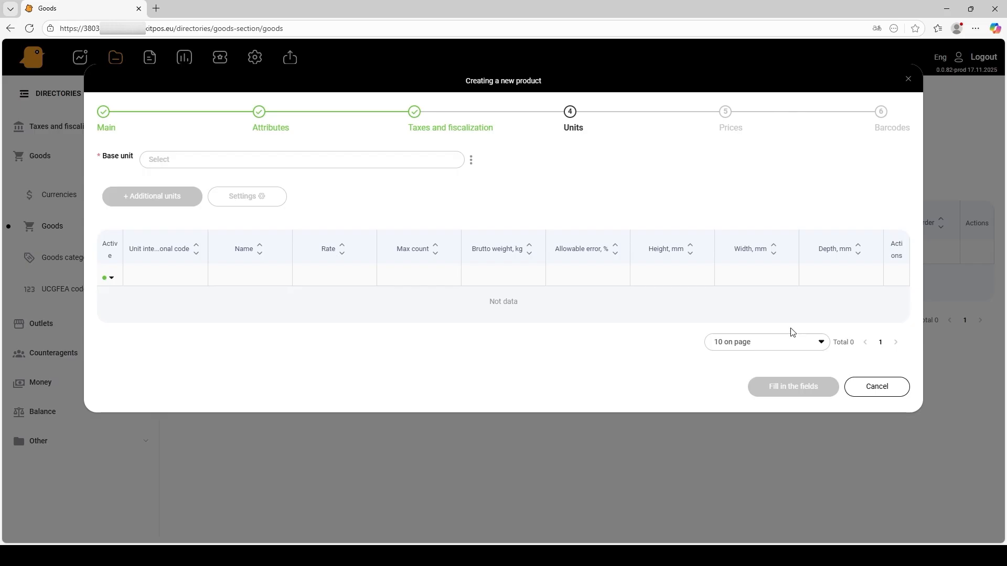
Create Кілограм (кг) as the product's base unit with type integer only, and continue to the prices.
click(248, 159)
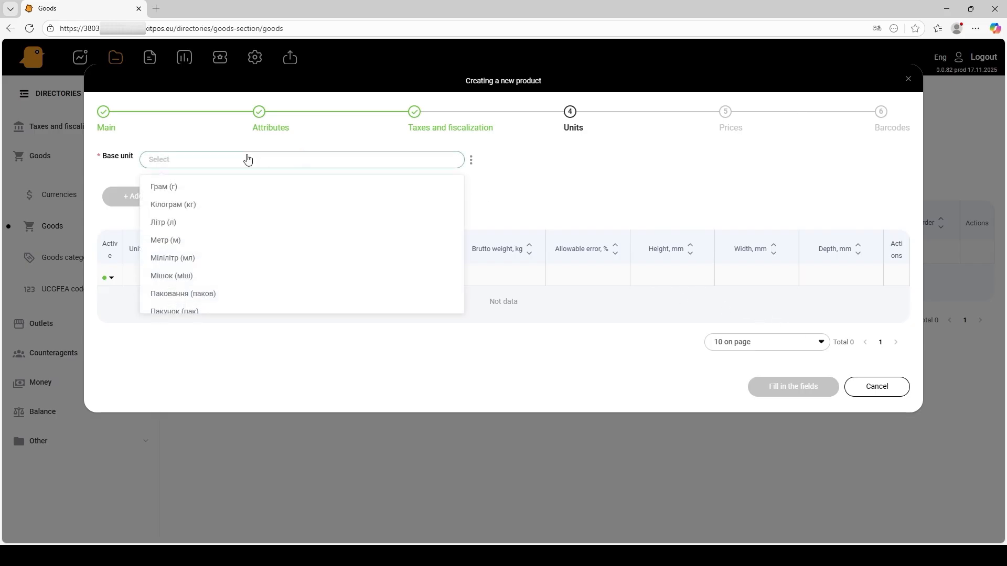
click(200, 209)
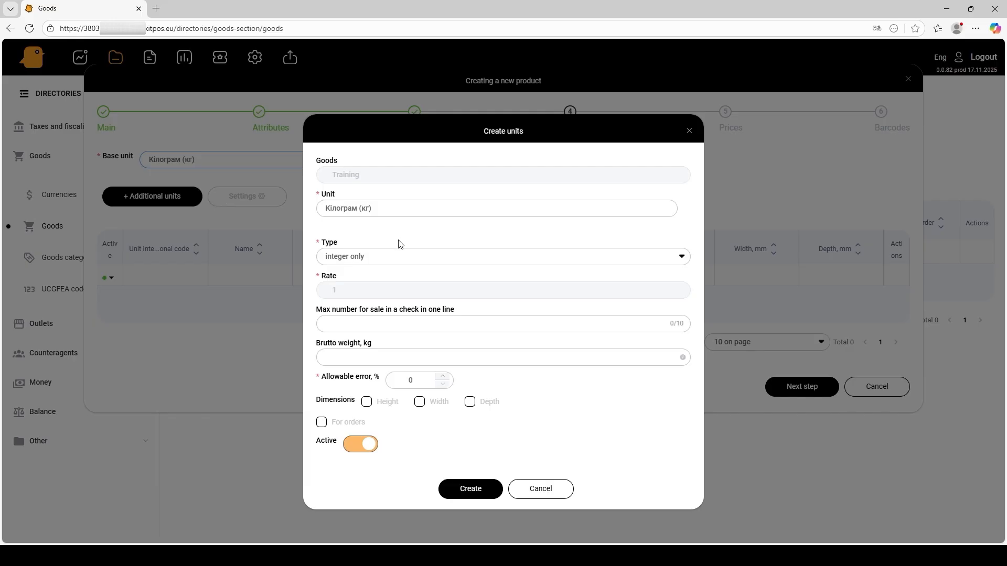
click(377, 258)
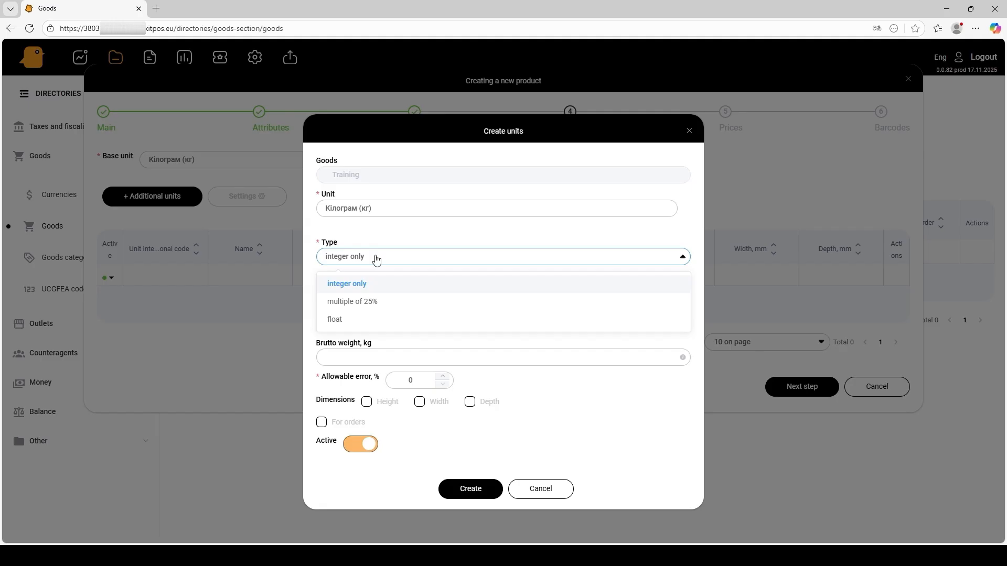
click(376, 260)
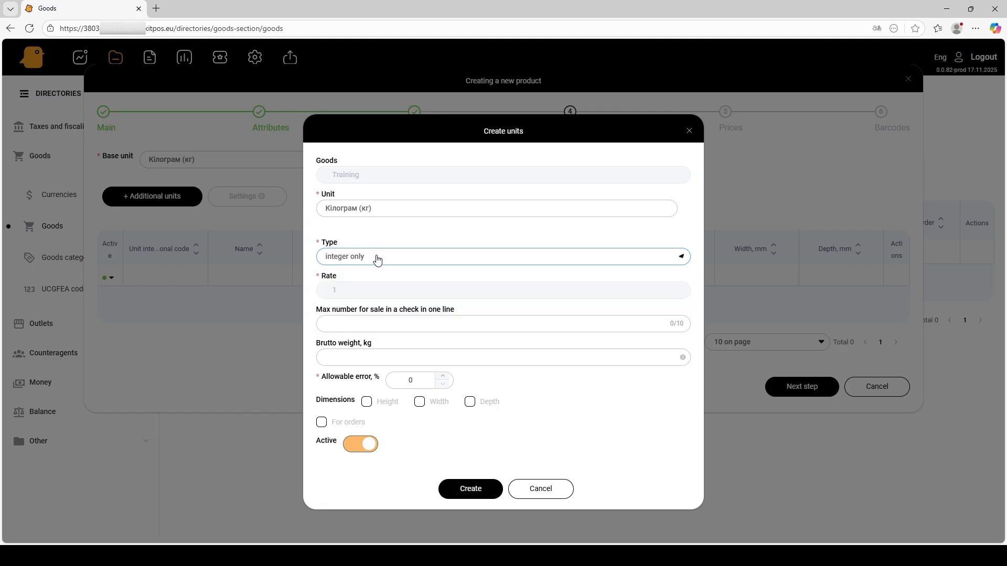
click(464, 490)
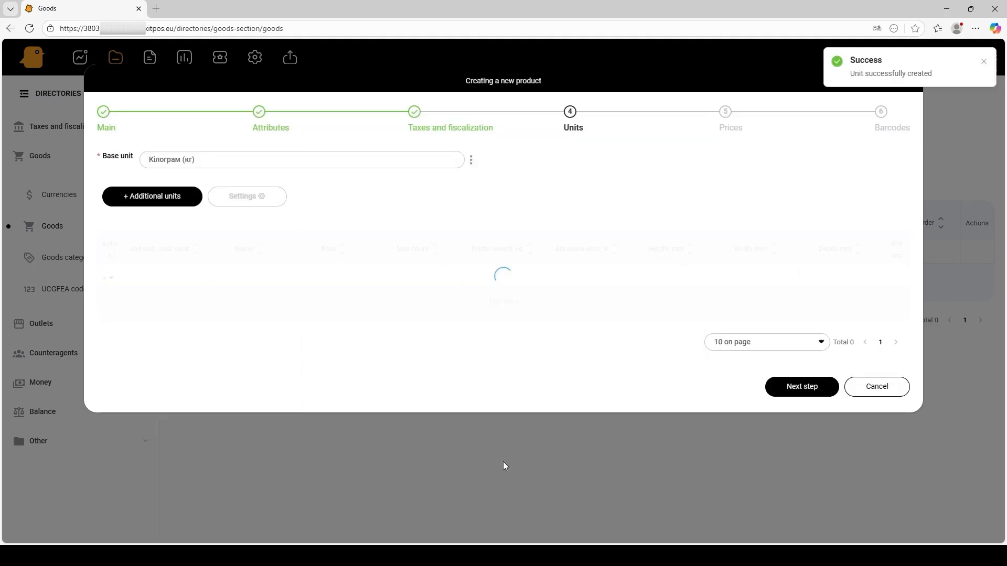
click(804, 380)
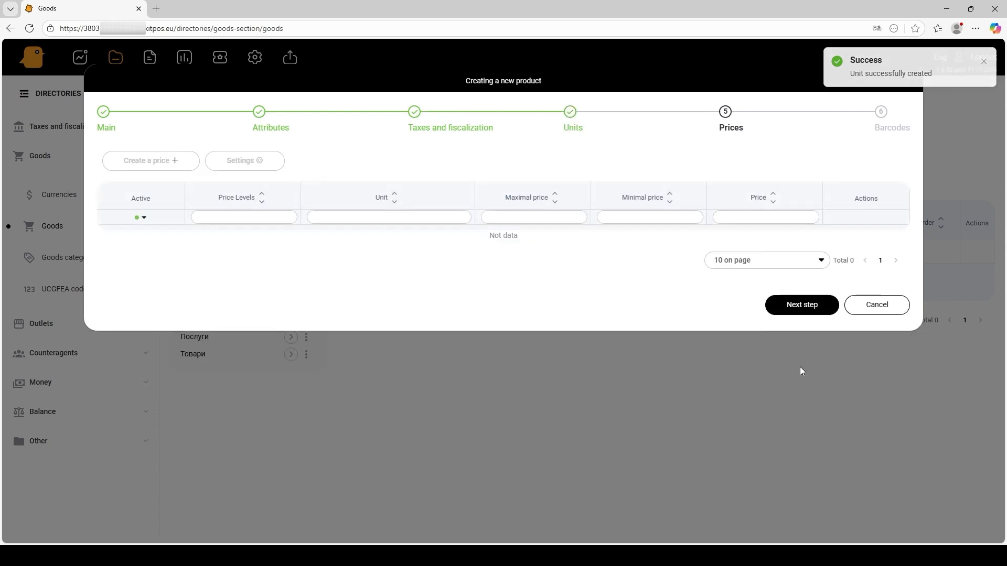
Create a Cost price of 50 for the unit кг and continue to the barcodes.
click(169, 161)
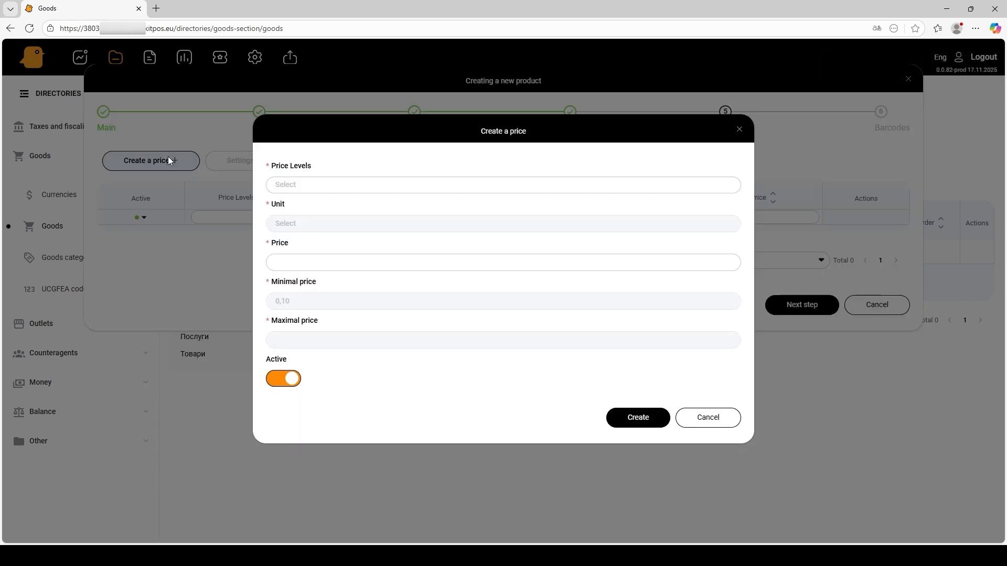
click(347, 191)
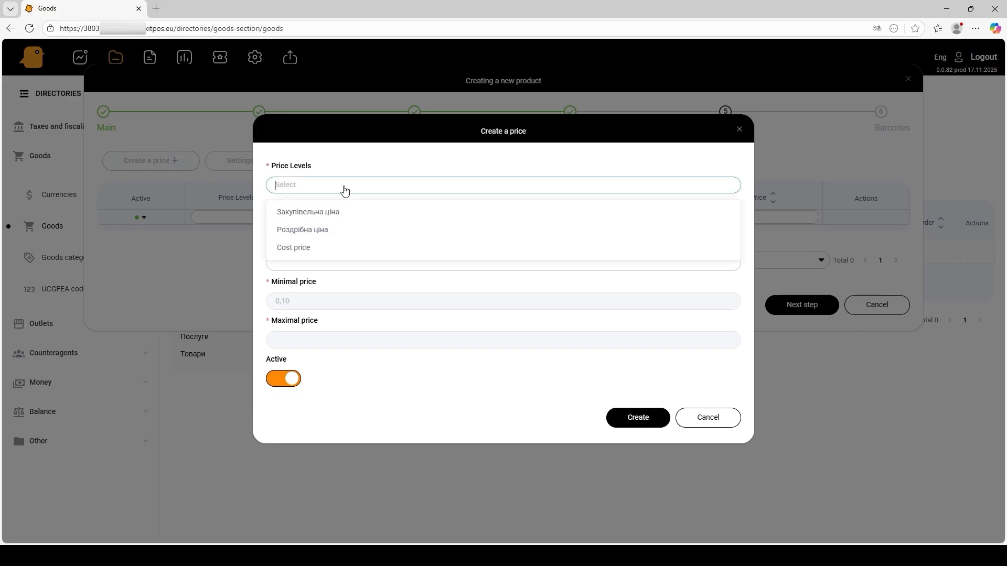
click(309, 248)
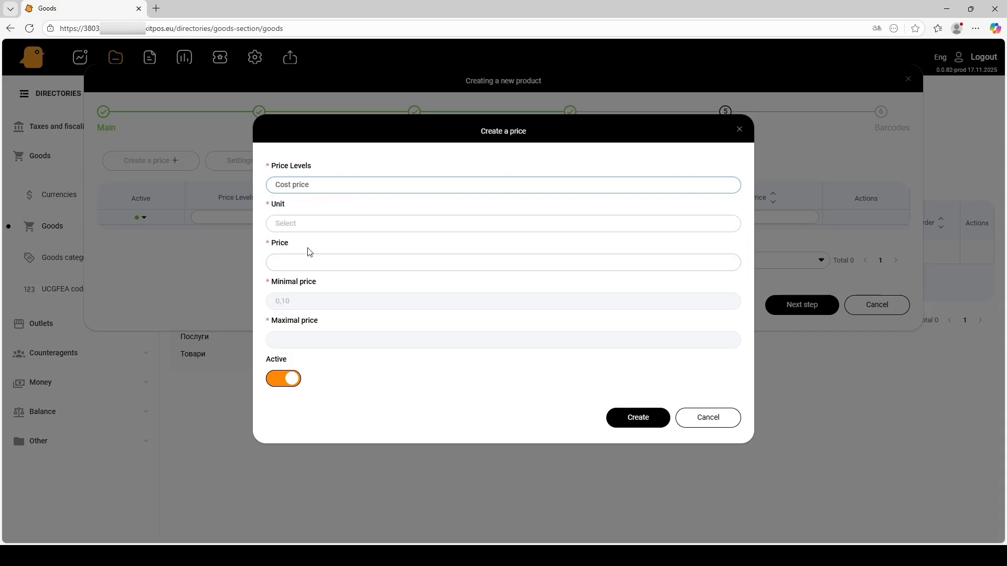
click(304, 225)
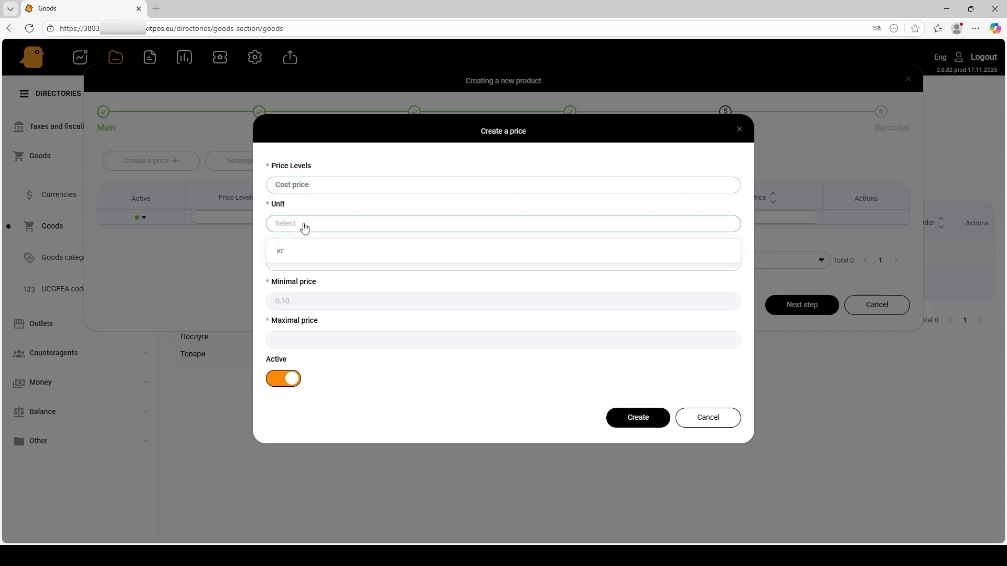
click(295, 253)
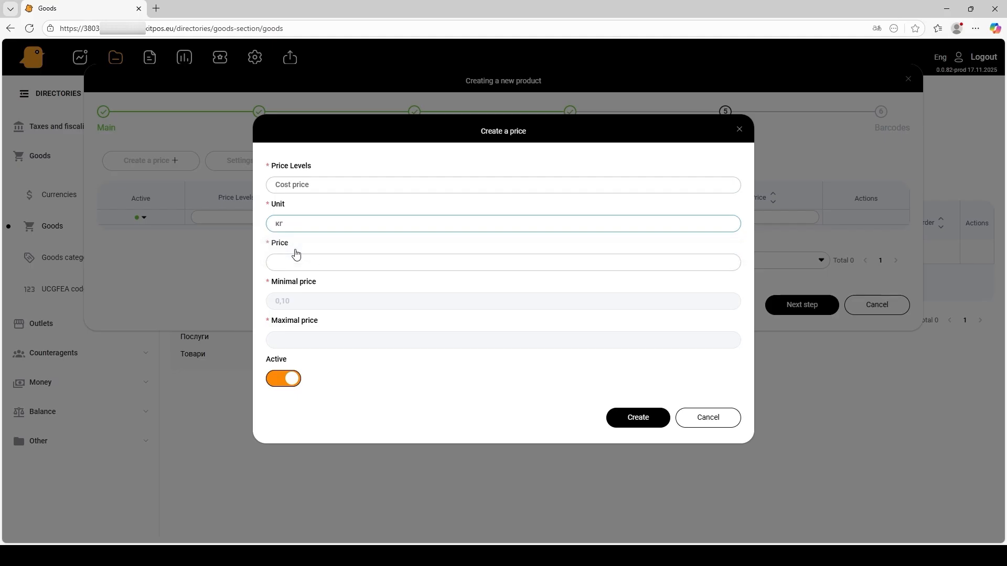
click(301, 264)
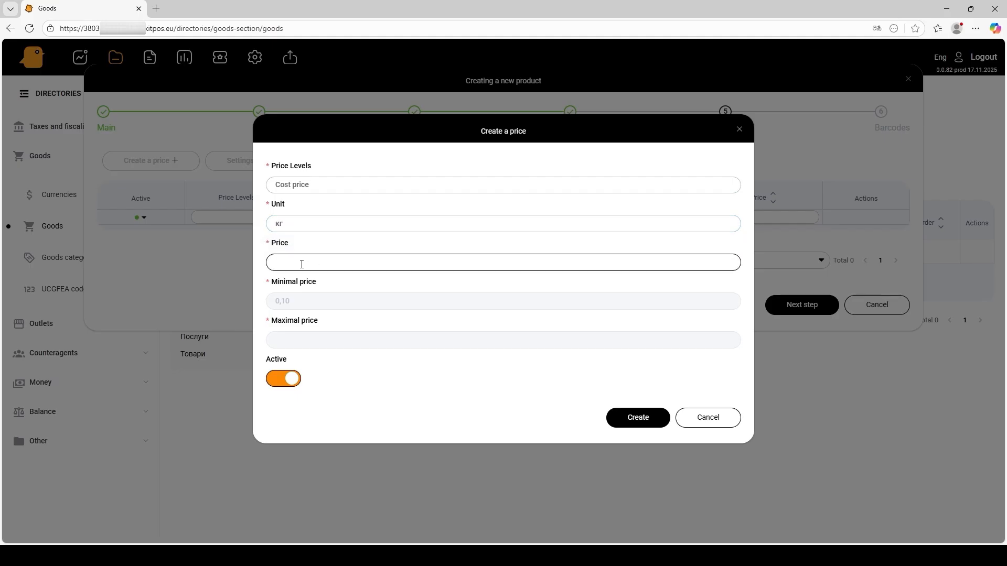
text(50)
click(341, 287)
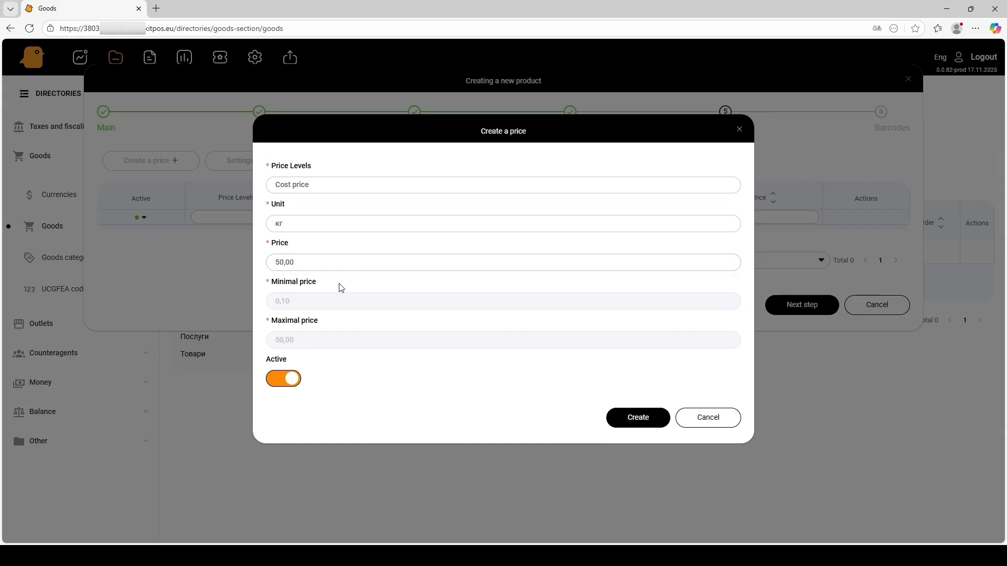
click(624, 420)
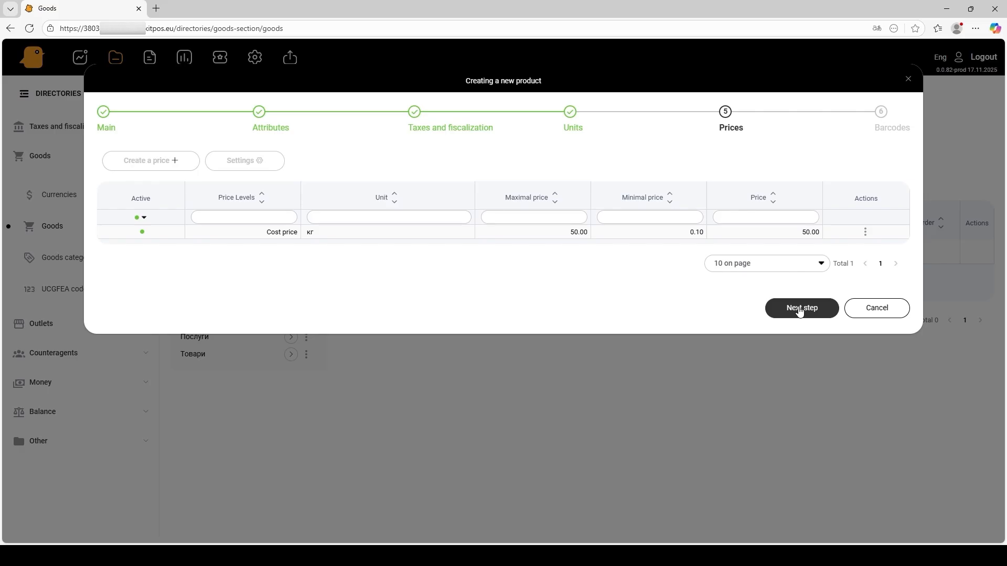
click(799, 309)
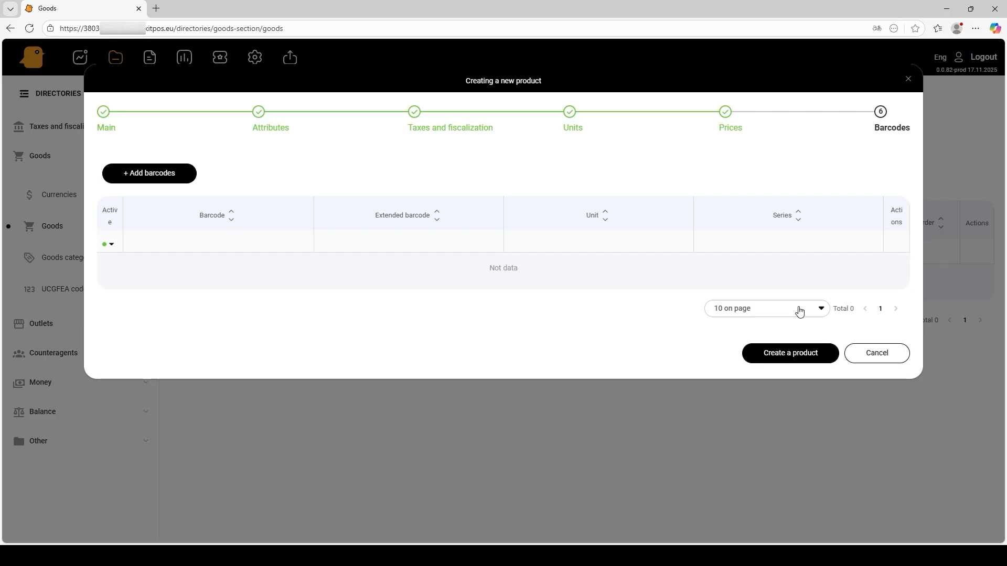
Add a generated barcode for Kilogram (kg) with series "-" and create the Training product.
click(126, 172)
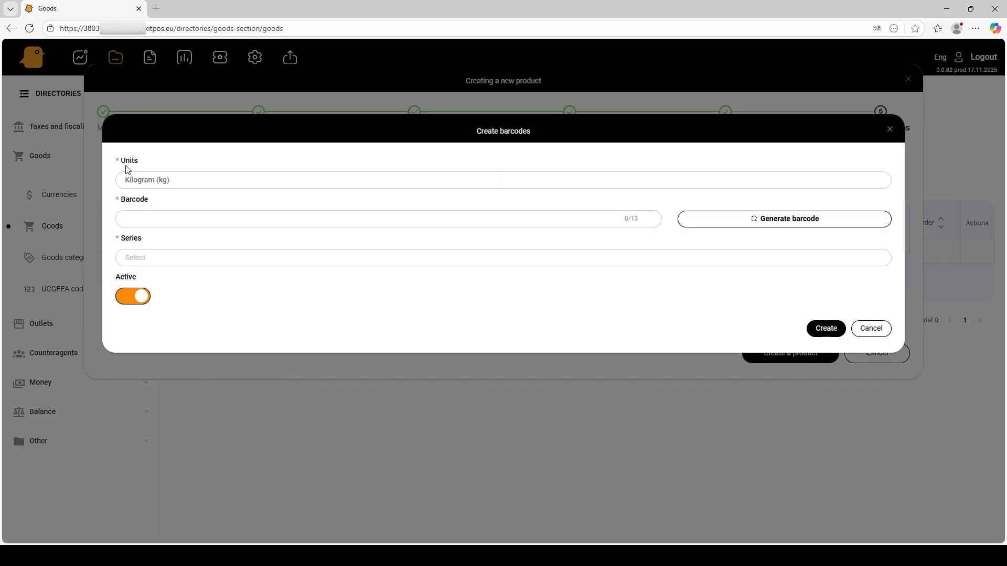
click(163, 182)
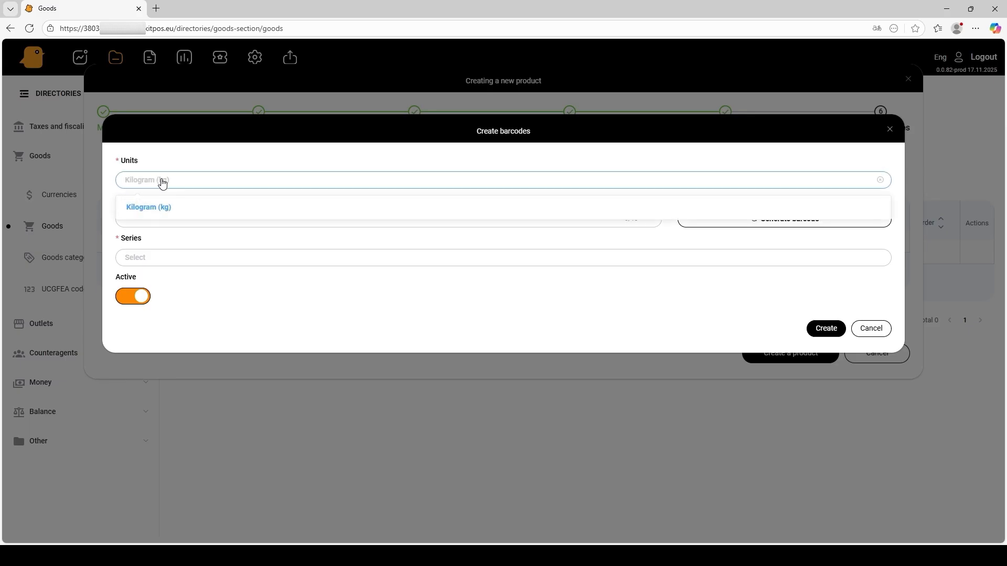
click(162, 181)
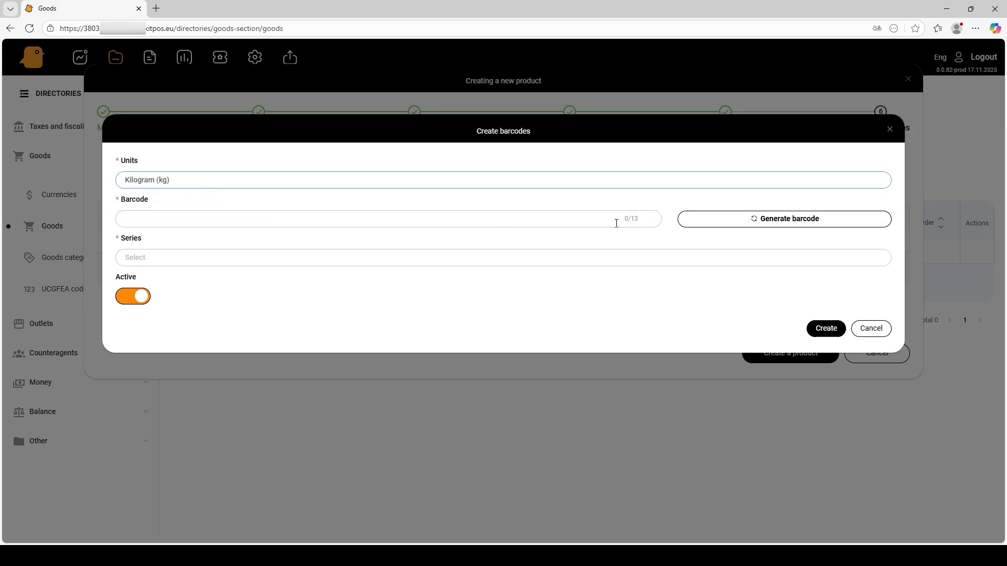
click(757, 224)
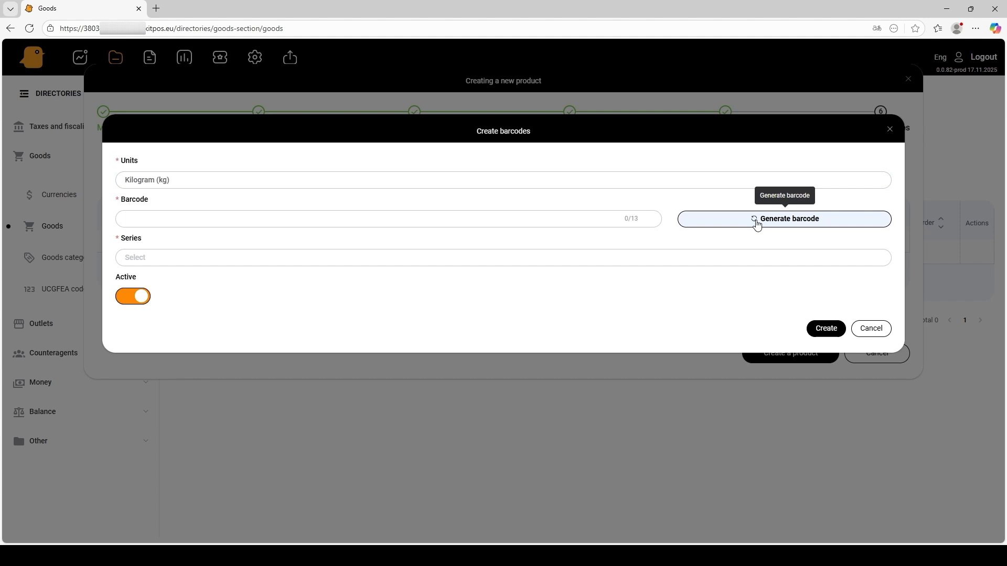
click(427, 276)
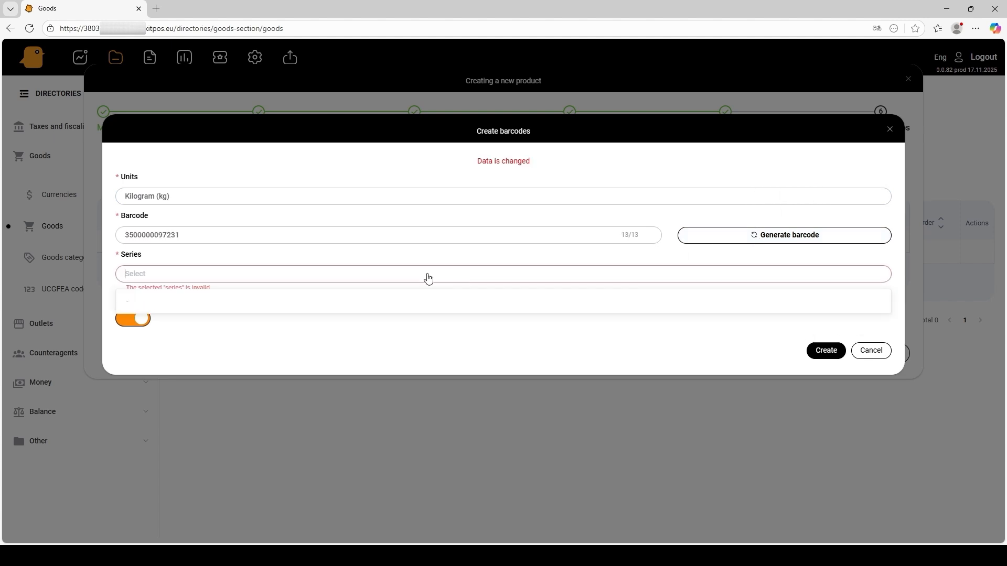
click(402, 302)
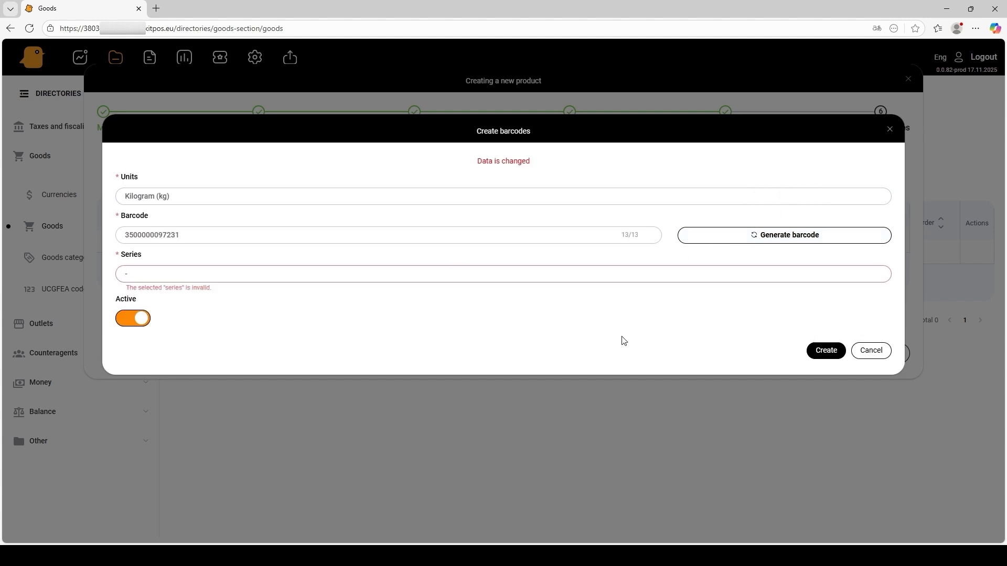
click(825, 346)
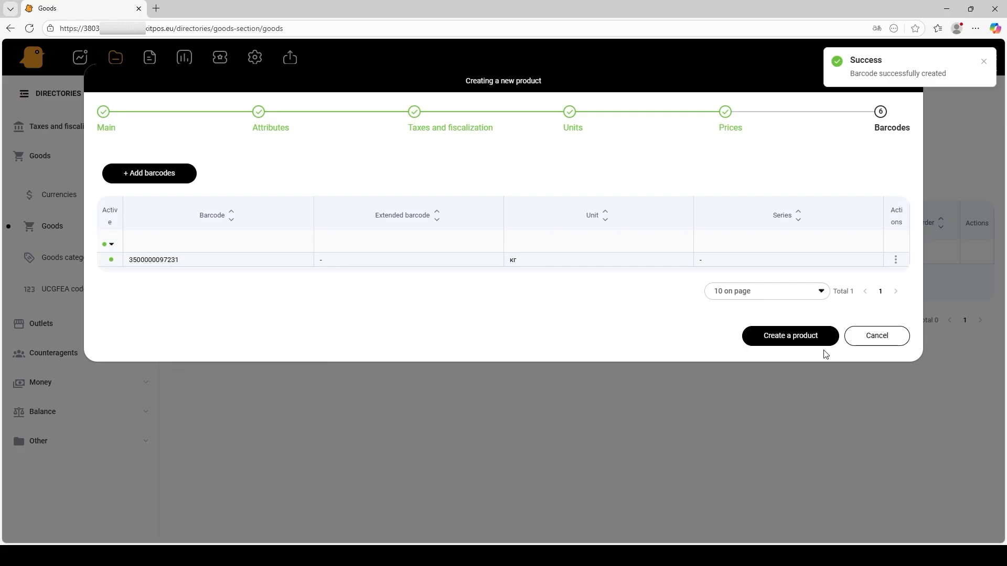
click(790, 336)
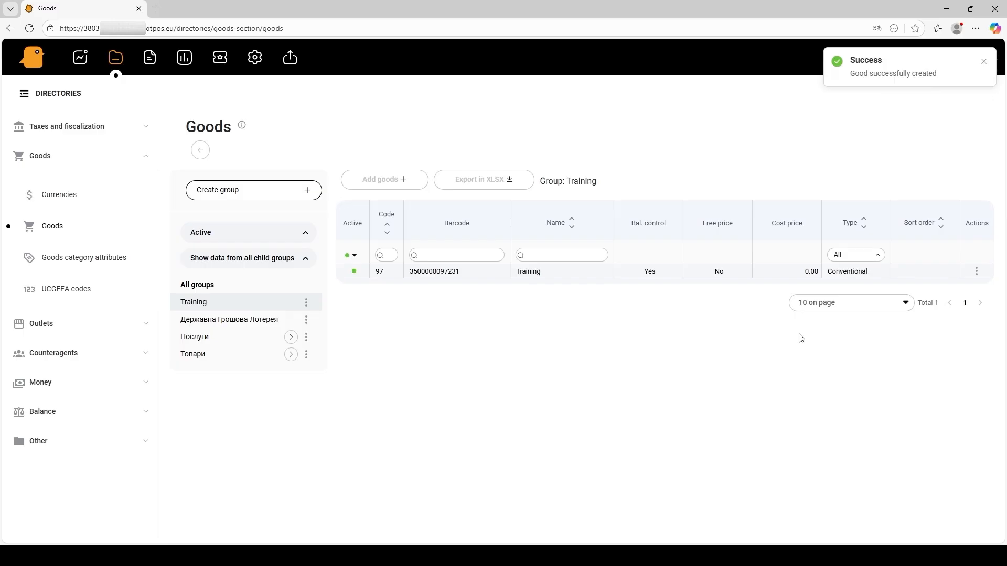
Start a new conventional product named ingredient_1 in the Training group and continue to the attributes.
click(402, 179)
click(572, 242)
text(Ingredient_1)
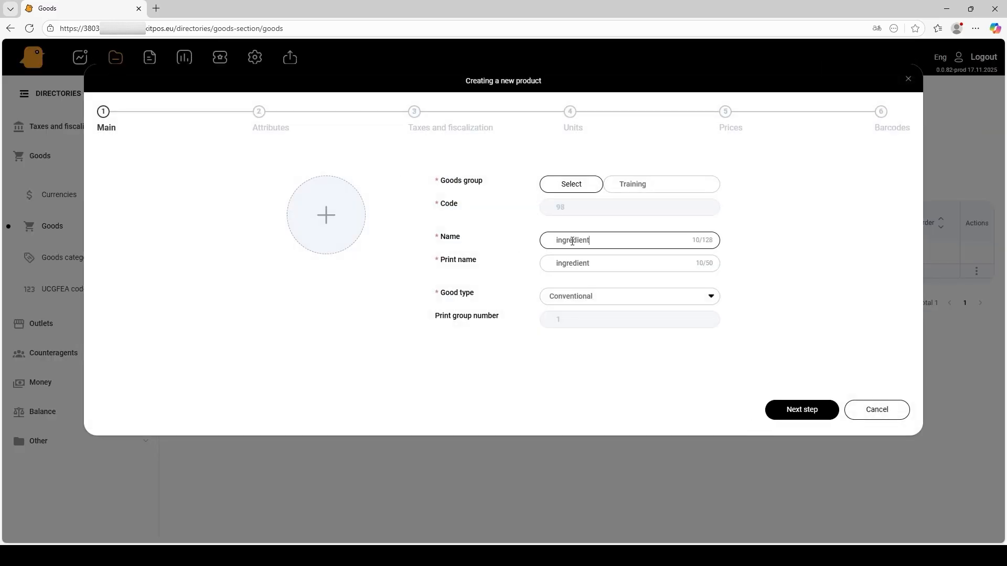
click(805, 409)
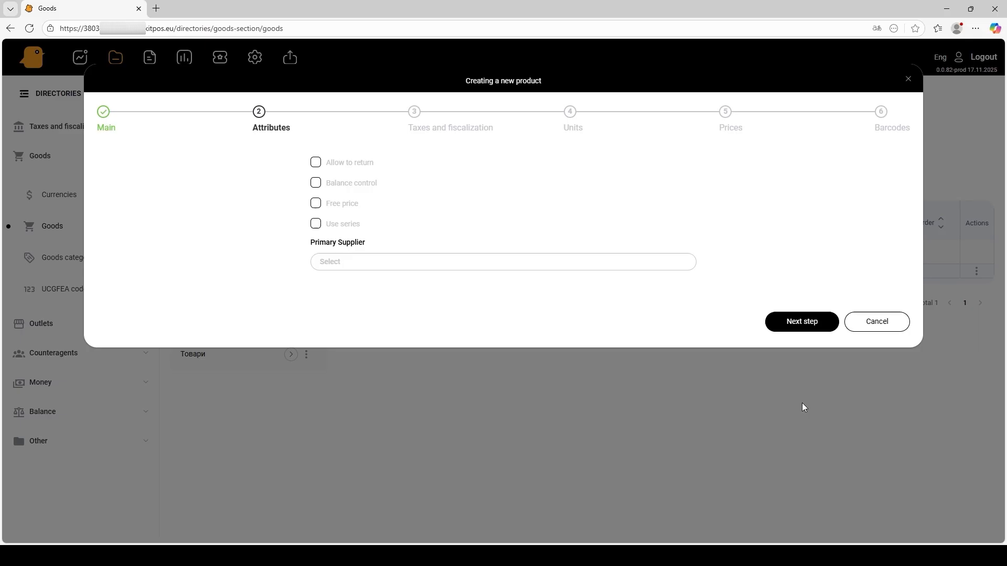
Leave all attributes and the supplier unset, choose a tax group for ingredient_1, and continue to the units.
click(800, 323)
click(347, 180)
click(347, 210)
click(802, 338)
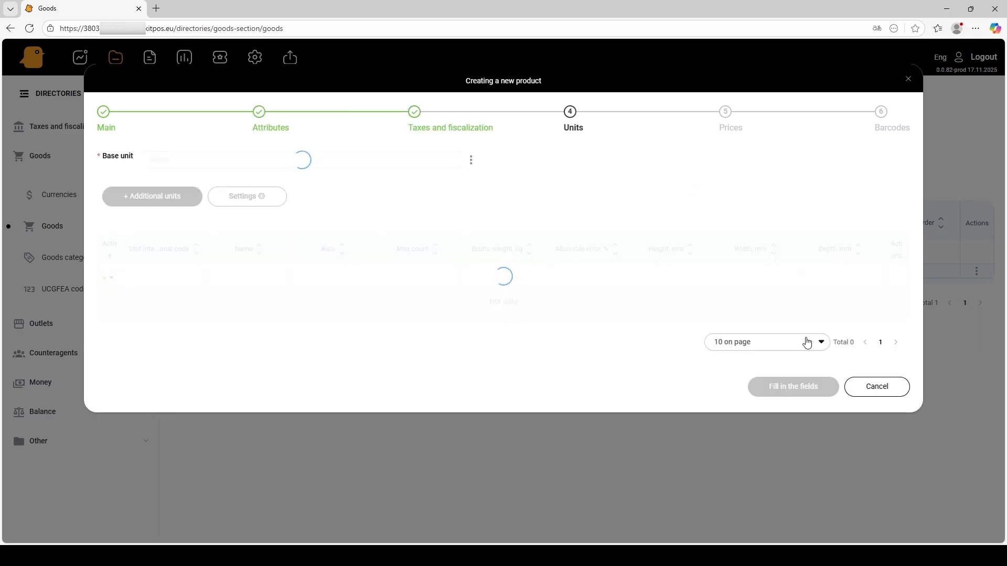
Create Штука (шт) as the base unit of ingredient_1 and continue to the prices.
click(174, 163)
scroll(214, 251, down, 3)
scroll(214, 251, down, 3)
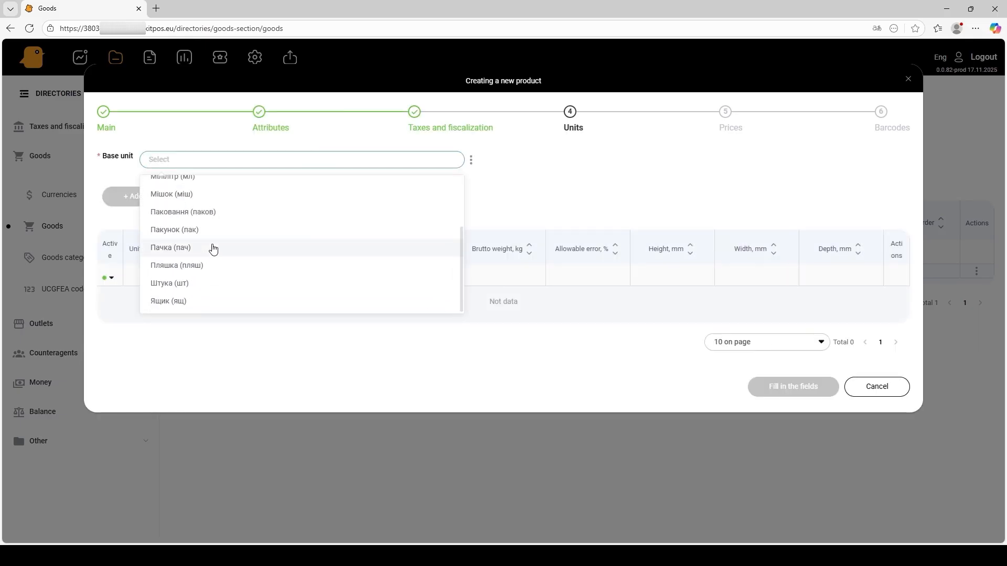
click(212, 247)
click(465, 487)
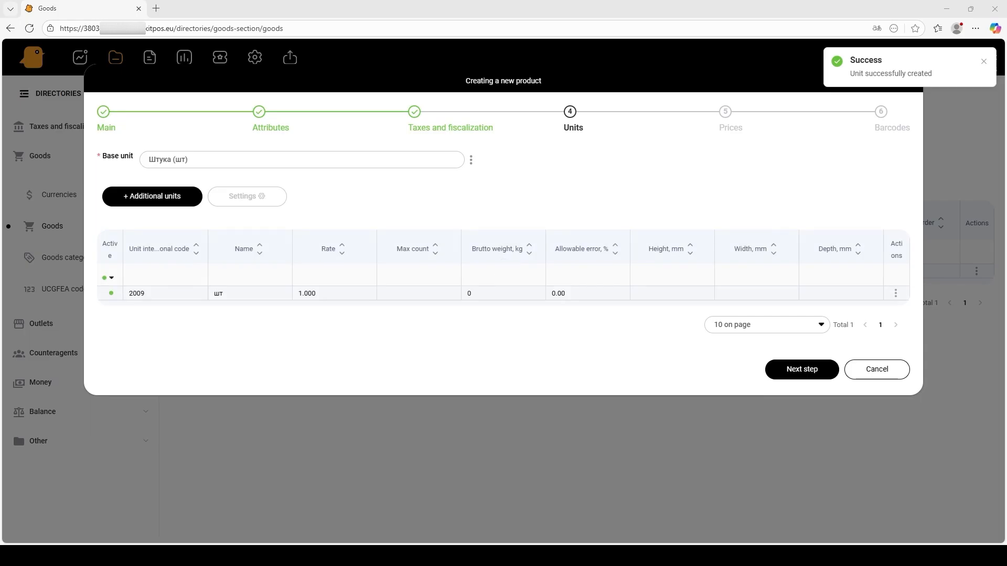
click(792, 368)
Add a Cost price of 10 for the unit шт and create the ingredient_1 product without a barcode.
click(193, 164)
click(303, 185)
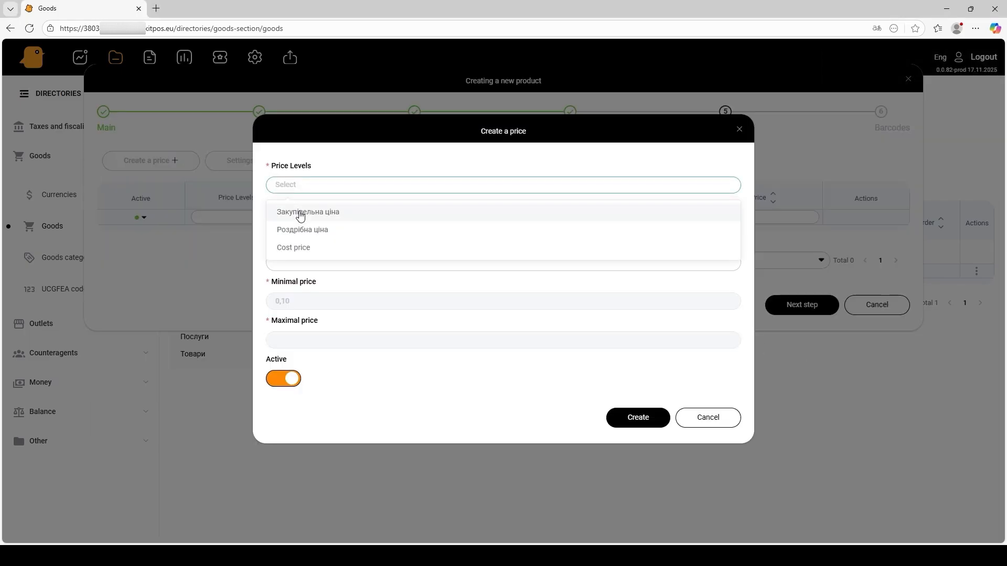
click(299, 245)
click(299, 224)
click(299, 249)
click(299, 261)
text(10)
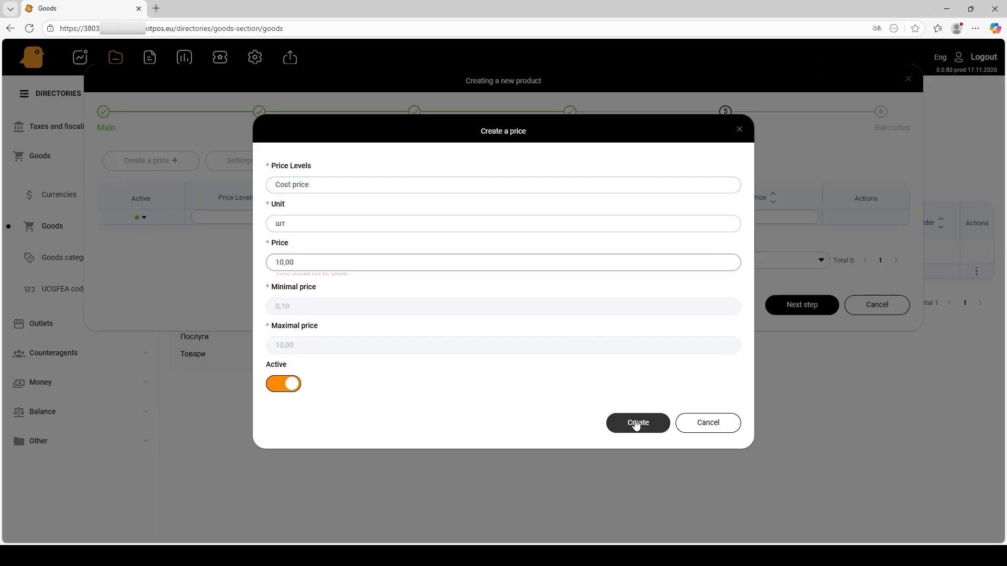
click(641, 422)
click(803, 307)
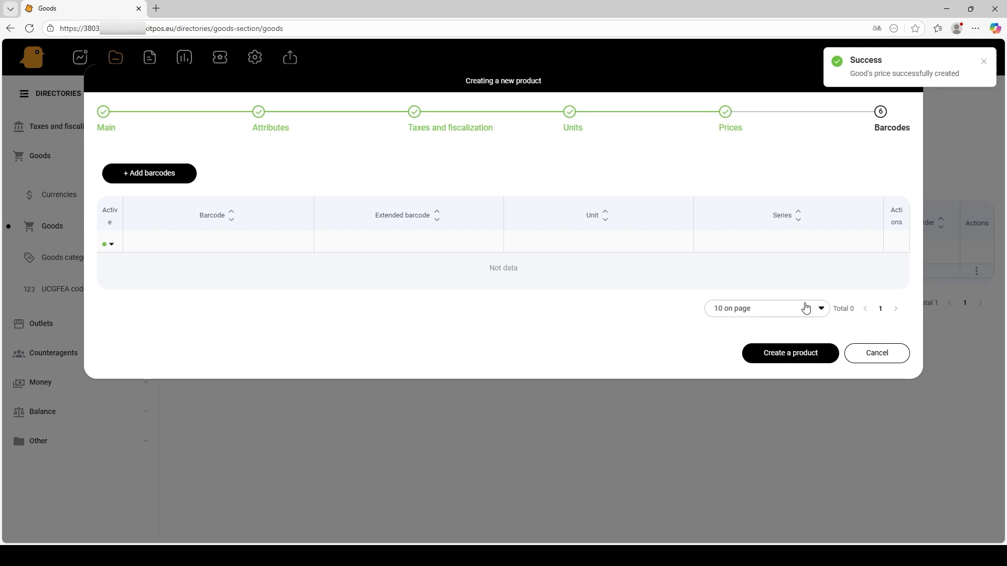
click(805, 353)
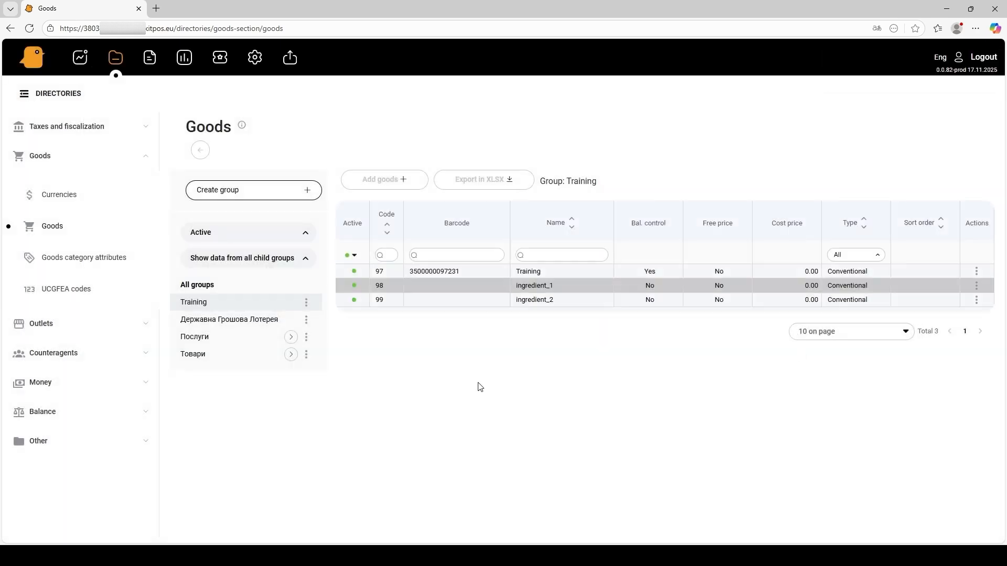
Create a product named Product with good type Product in the Training group, without adding a barcode.
click(398, 180)
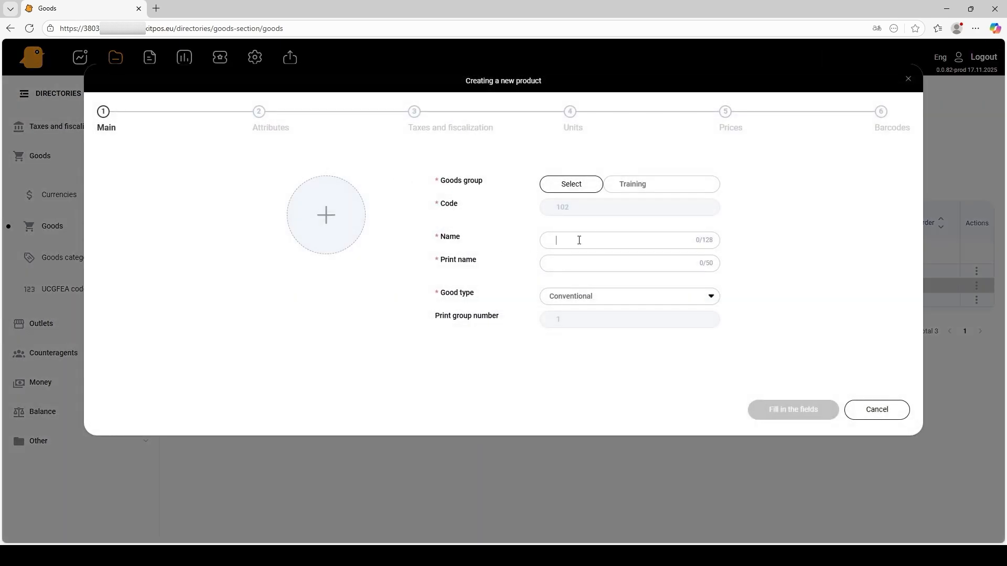
click(577, 240)
text(Product)
click(571, 296)
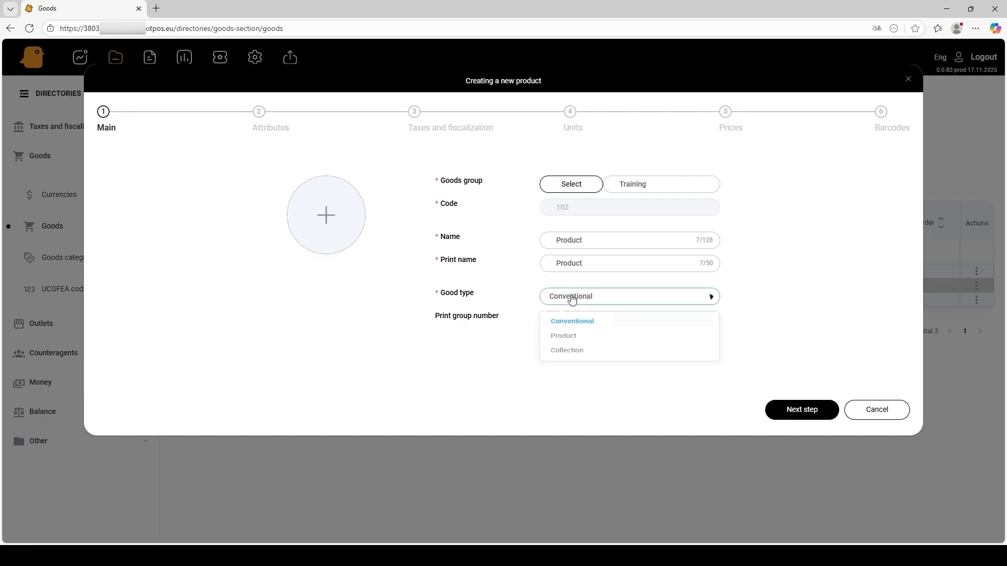
click(577, 346)
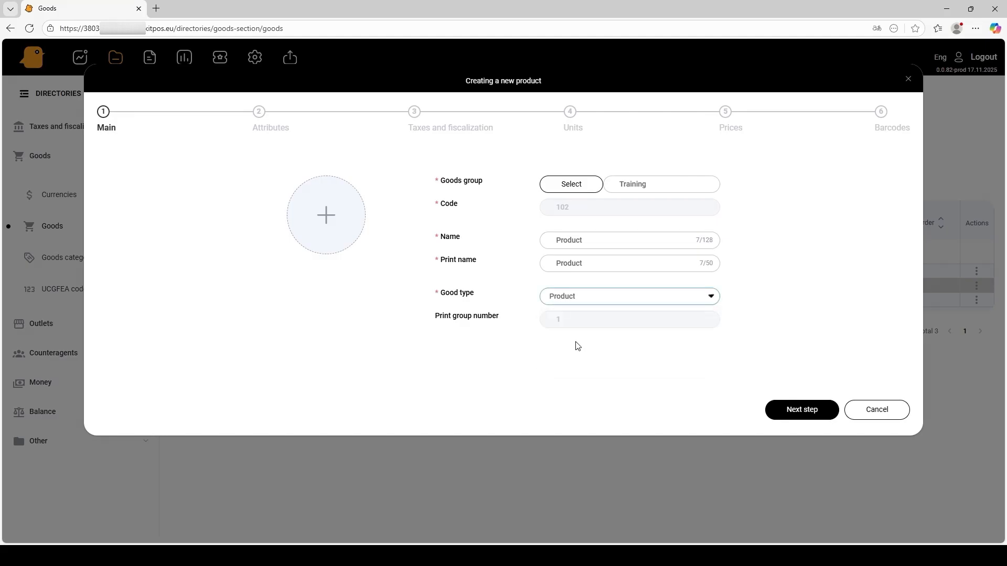
click(812, 414)
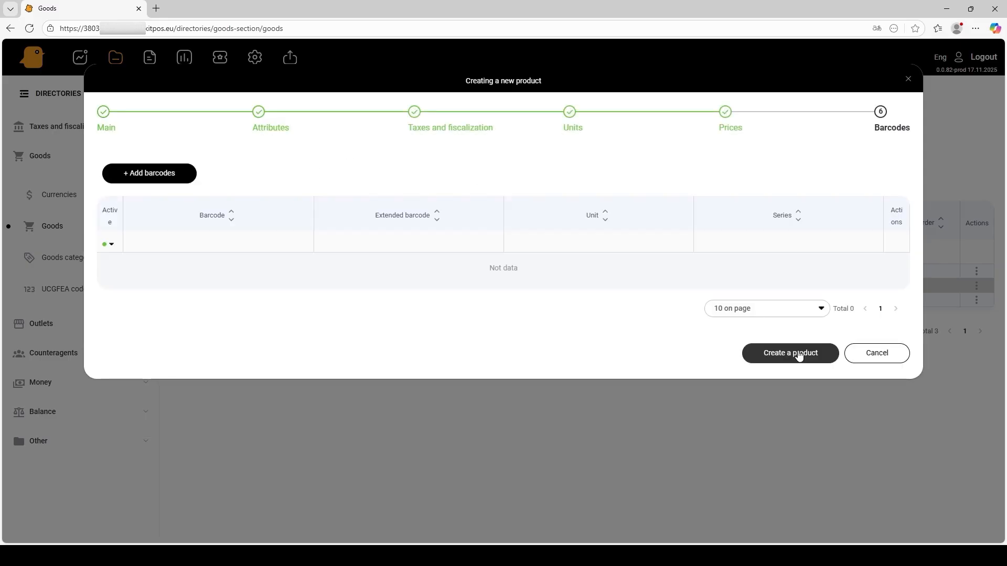
click(799, 354)
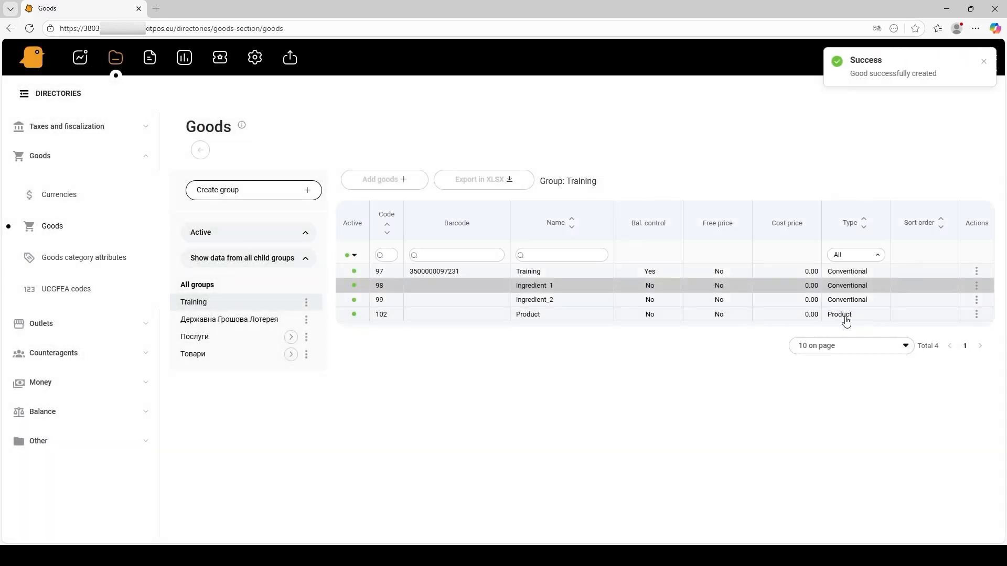
Open the composition of the good named Product and add ingredient_1 from the Training group with quantity 1.
double_click(841, 315)
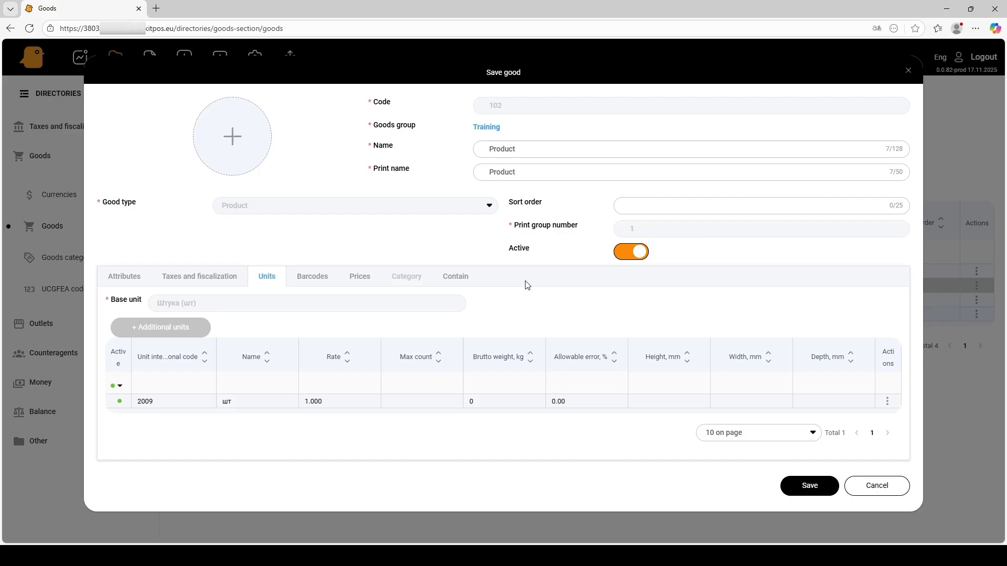
click(455, 277)
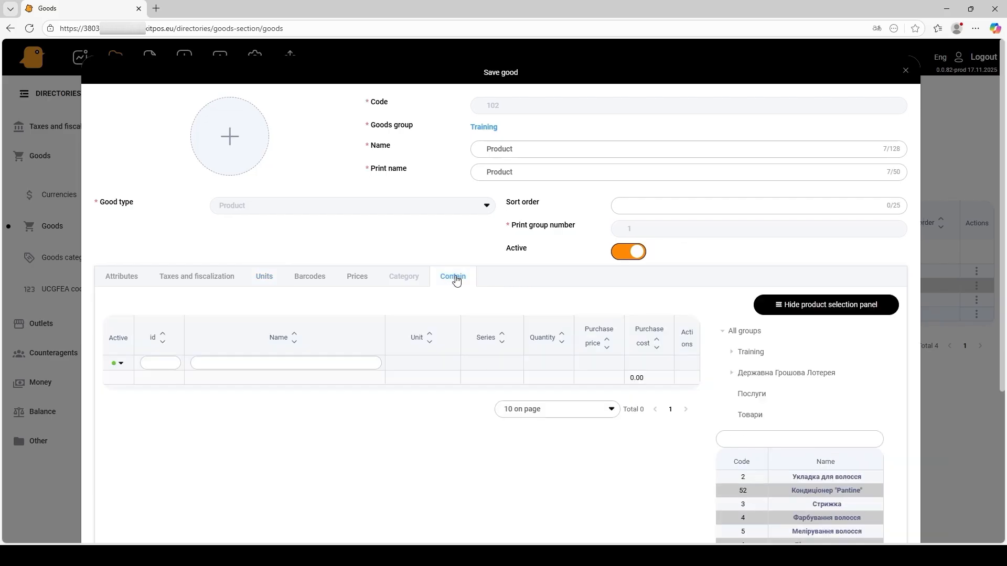
scroll(770, 351, down, 2)
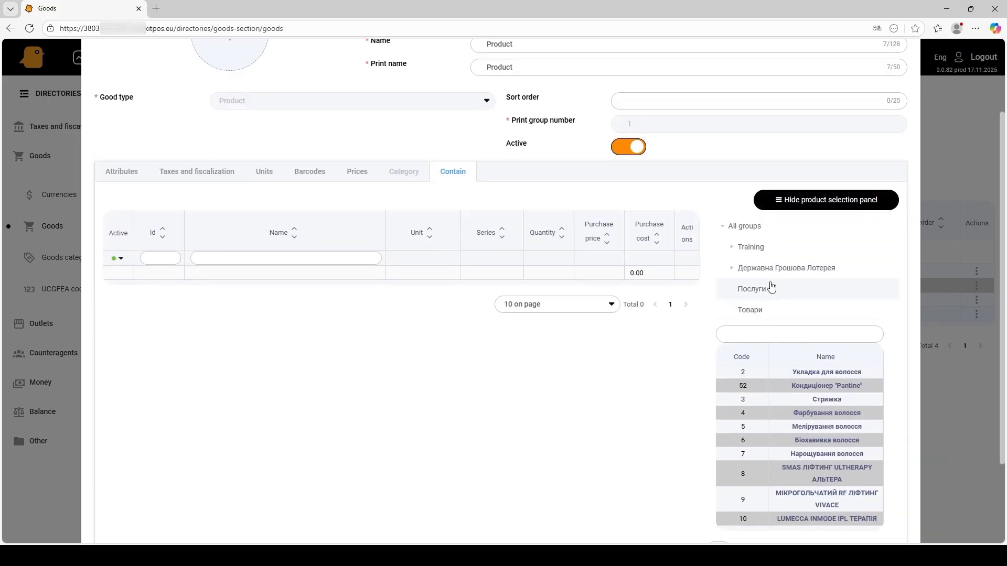
click(758, 249)
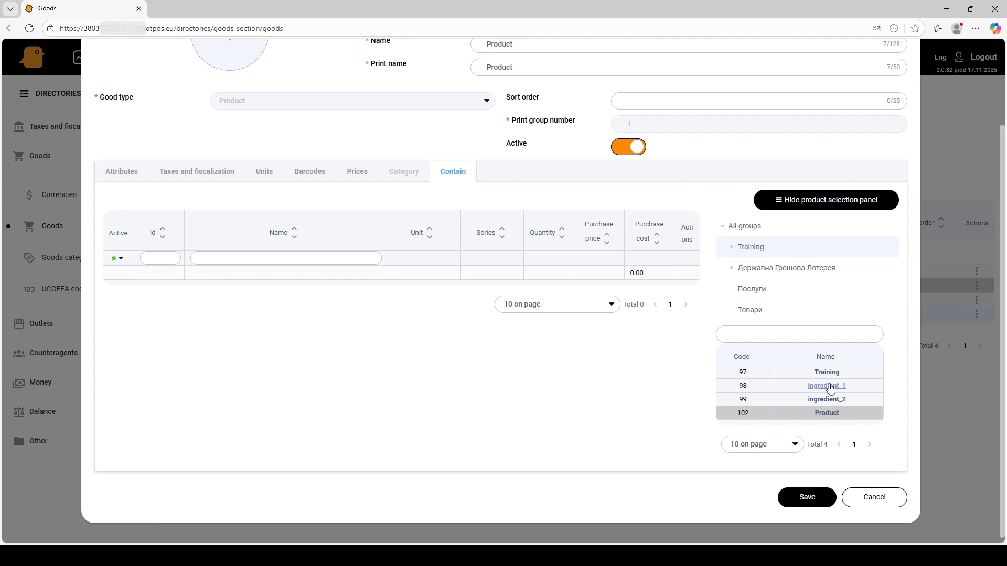
click(830, 388)
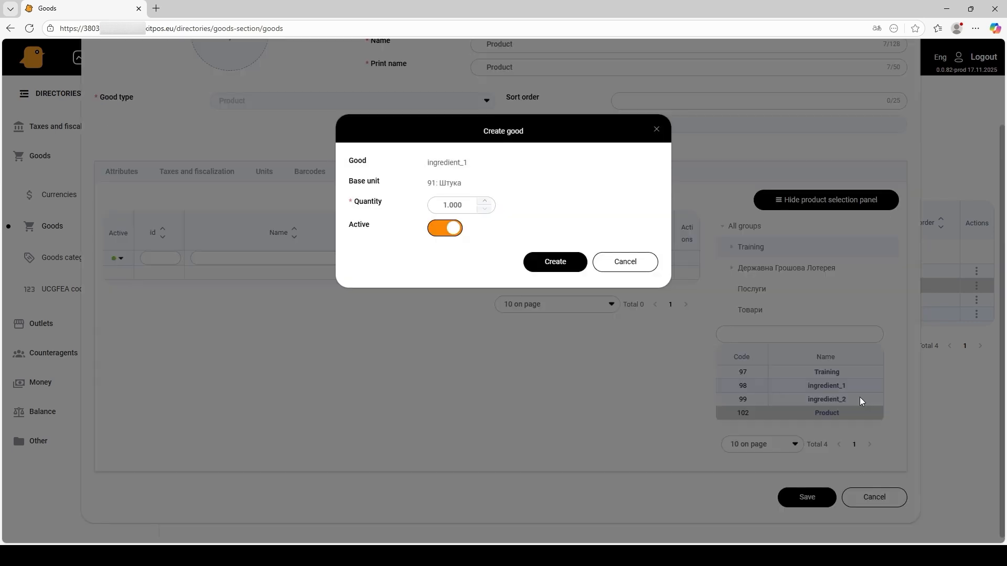
click(575, 263)
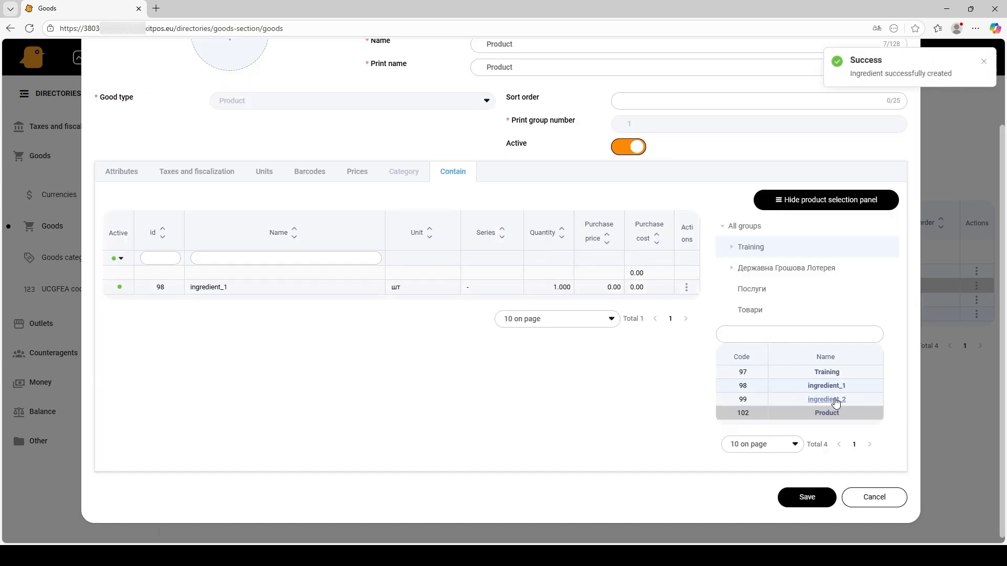
Add ingredient_2 with quantity 1 to the composition of Product and save the good.
click(836, 401)
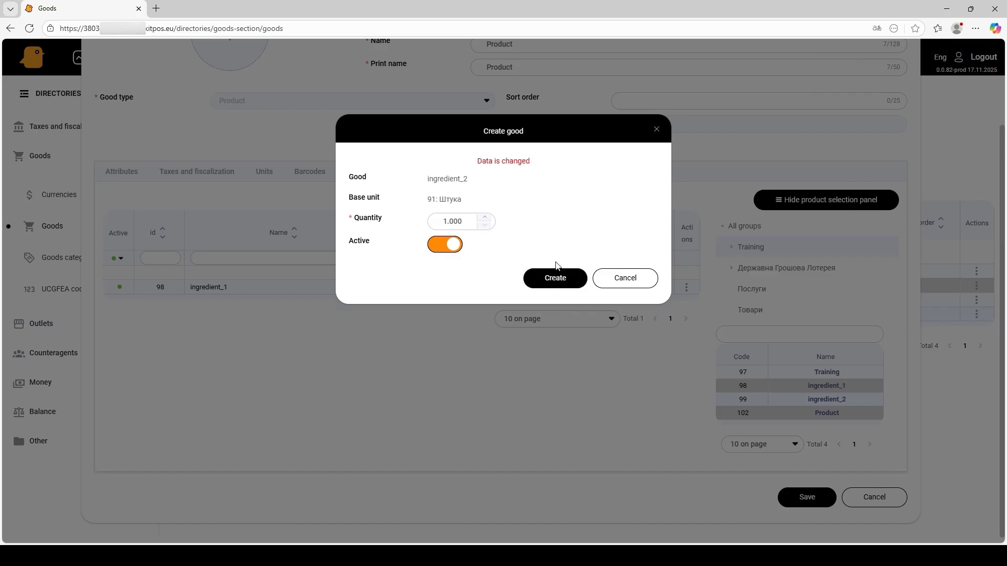
click(557, 265)
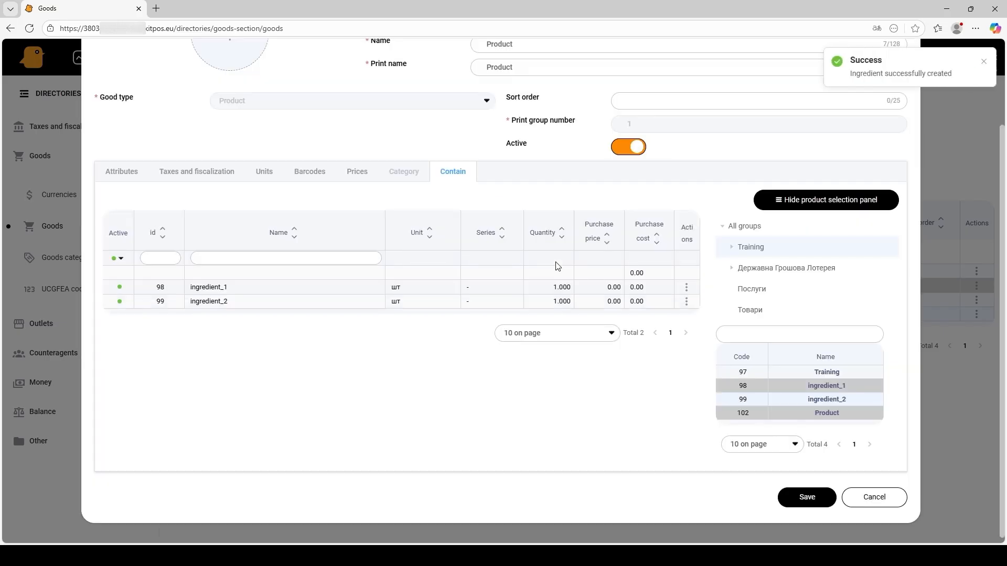
click(810, 497)
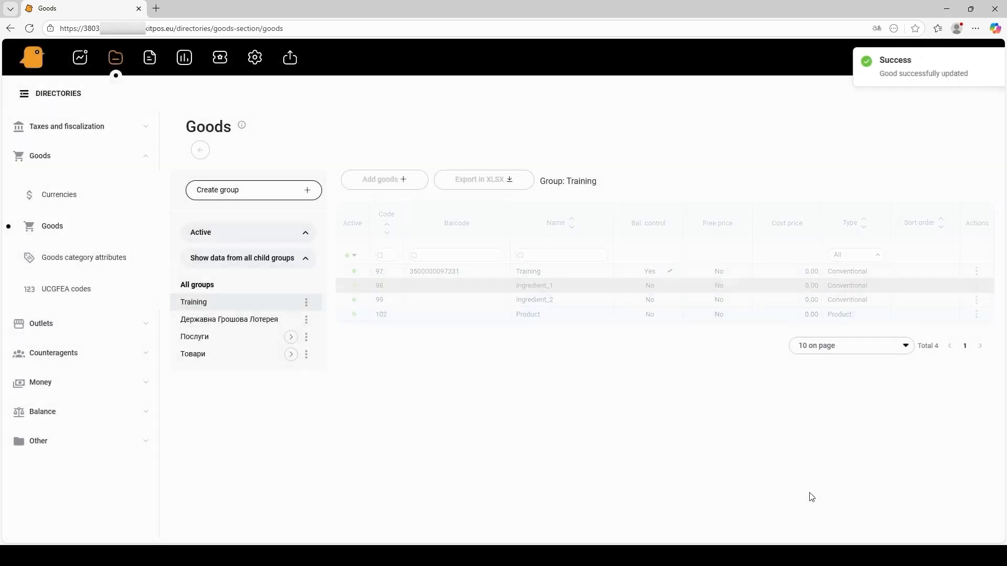